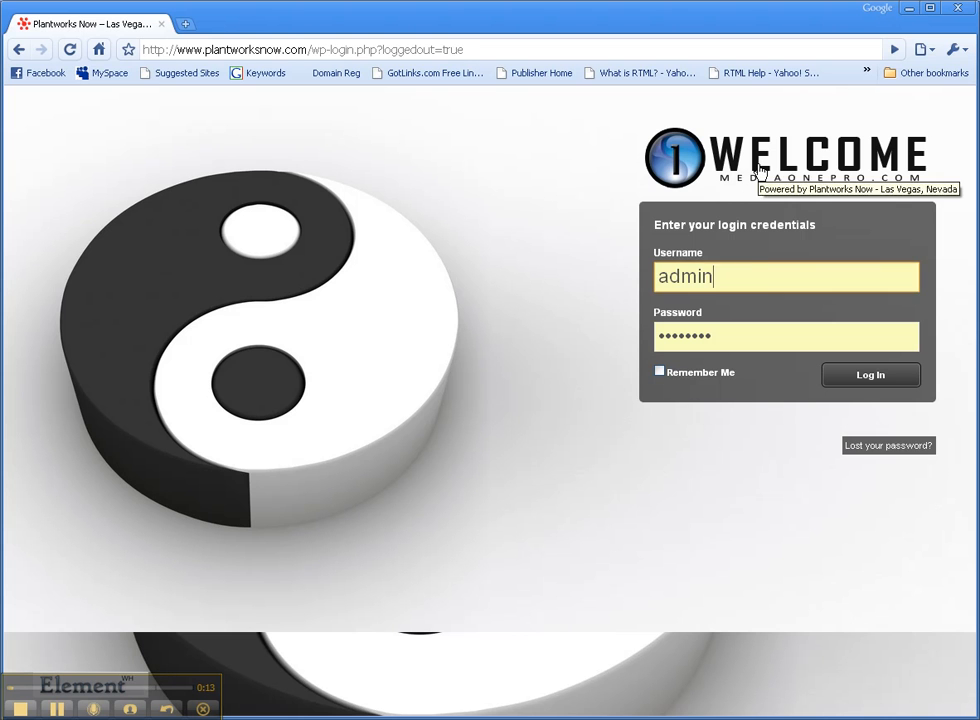
- Log in to the site's admin area with the prefilled credentials and search the posts for "newsletter template"
left_click(852, 376)
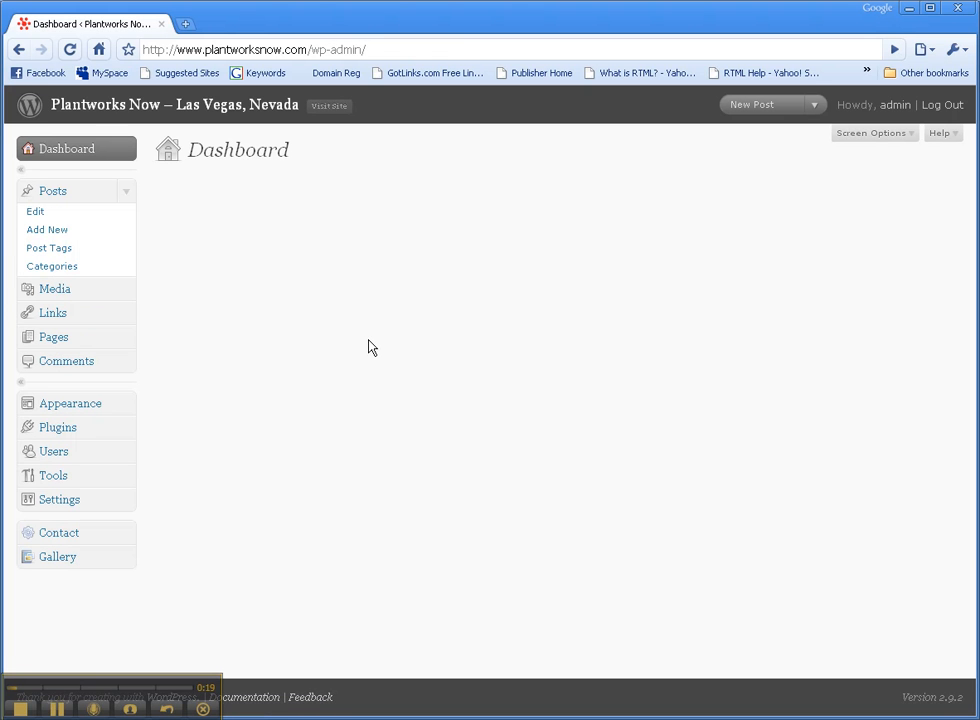
left_click(69, 193)
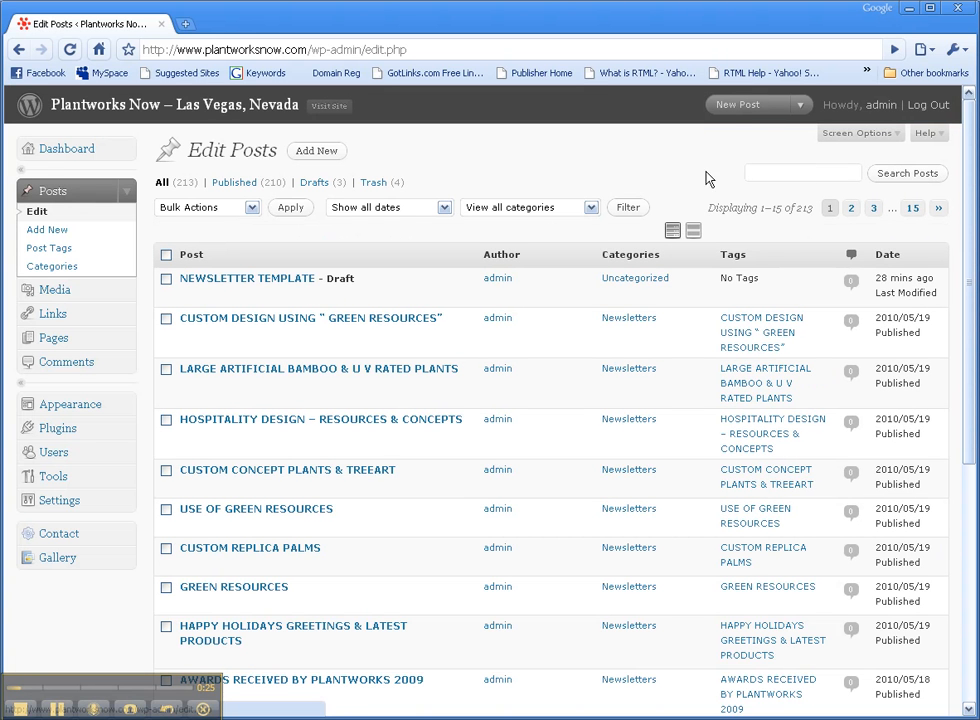
left_click(761, 167)
type("ne")
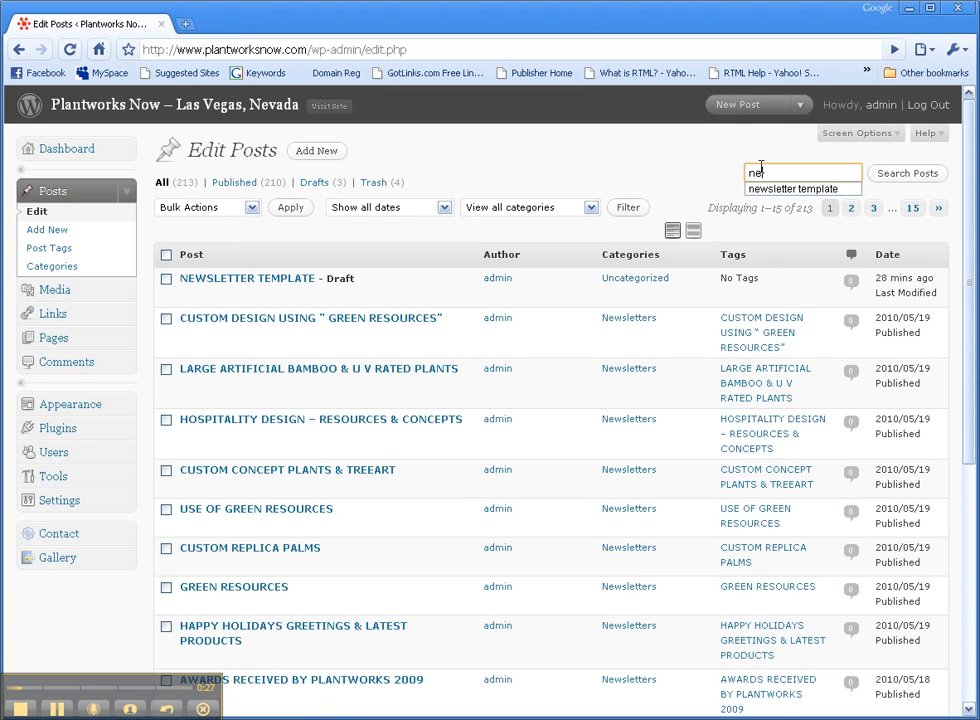
type("wsletter template")
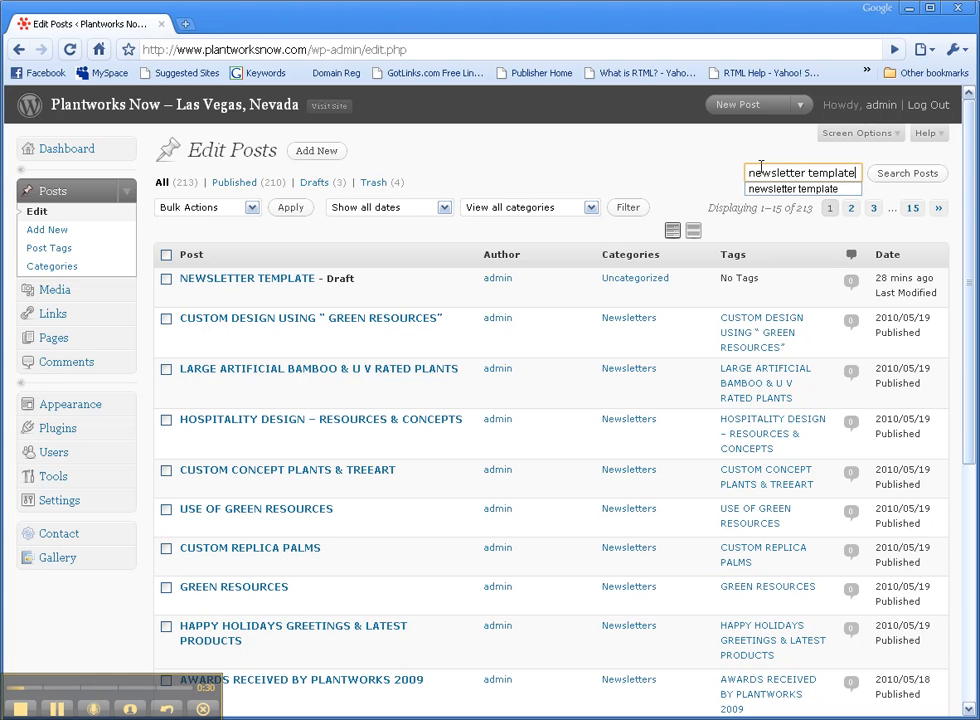
left_click(888, 173)
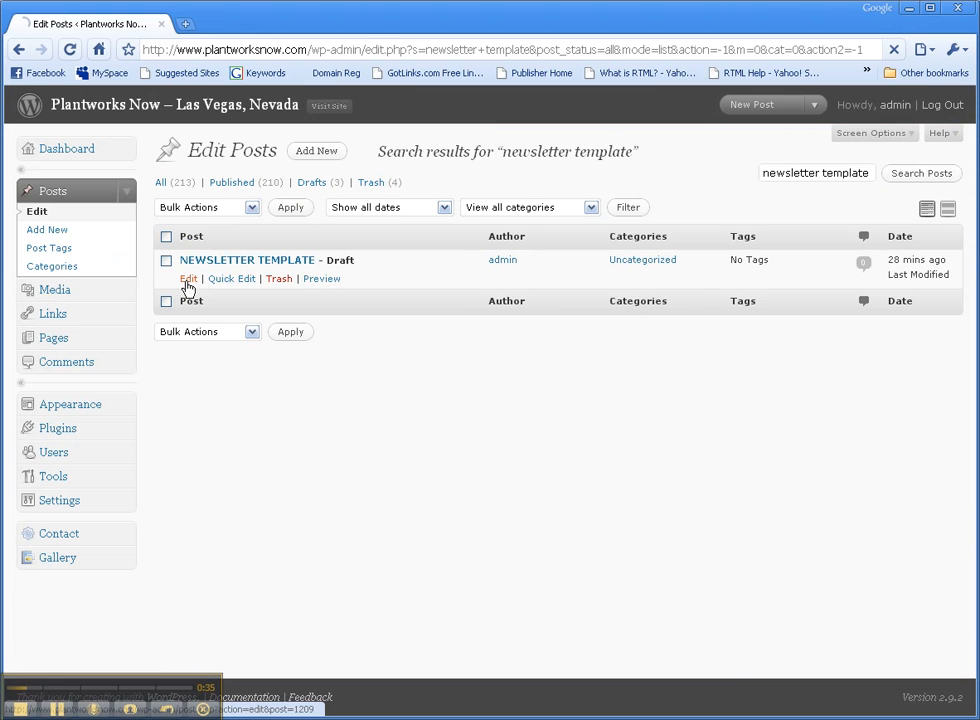
- Open the NEWSLETTER TEMPLATE draft for editing and copy its entire HTML source
left_click(188, 279)
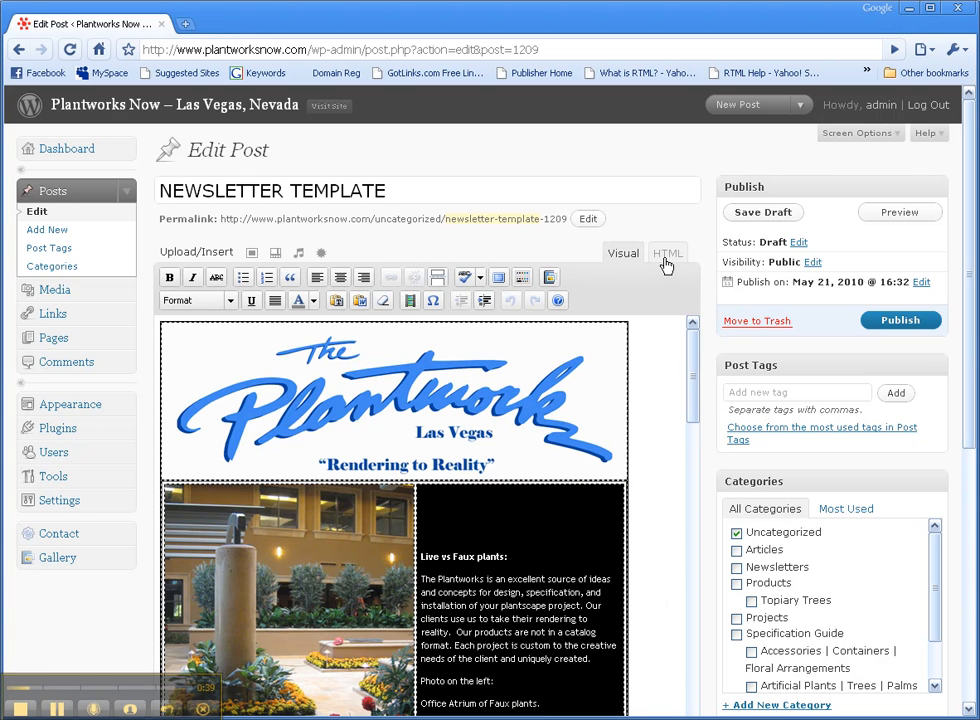
left_click(666, 256)
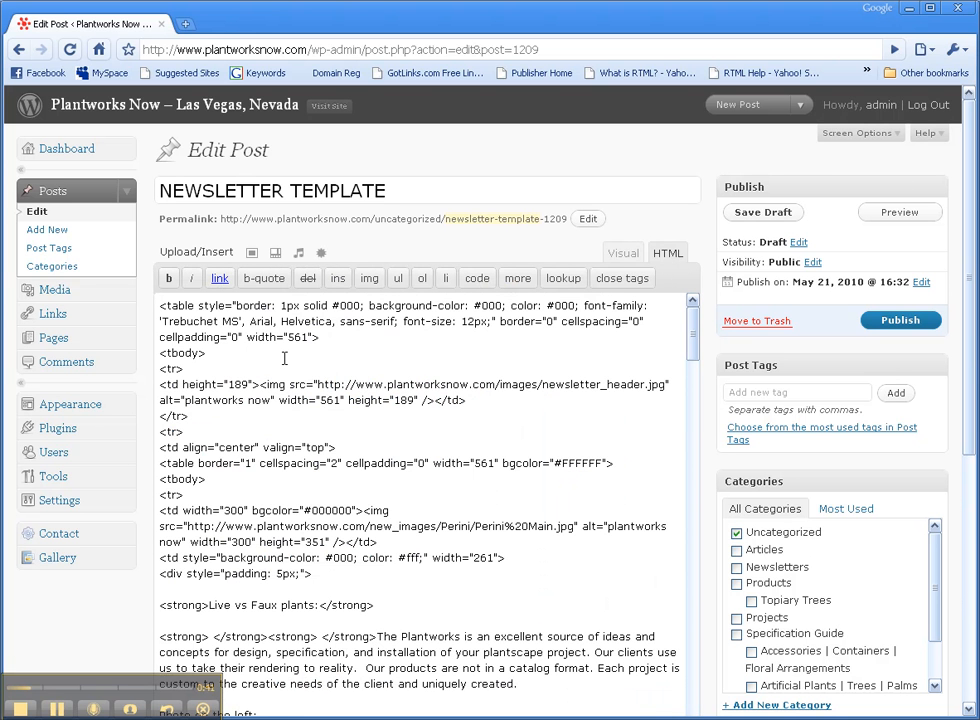
key("ctrl+a")
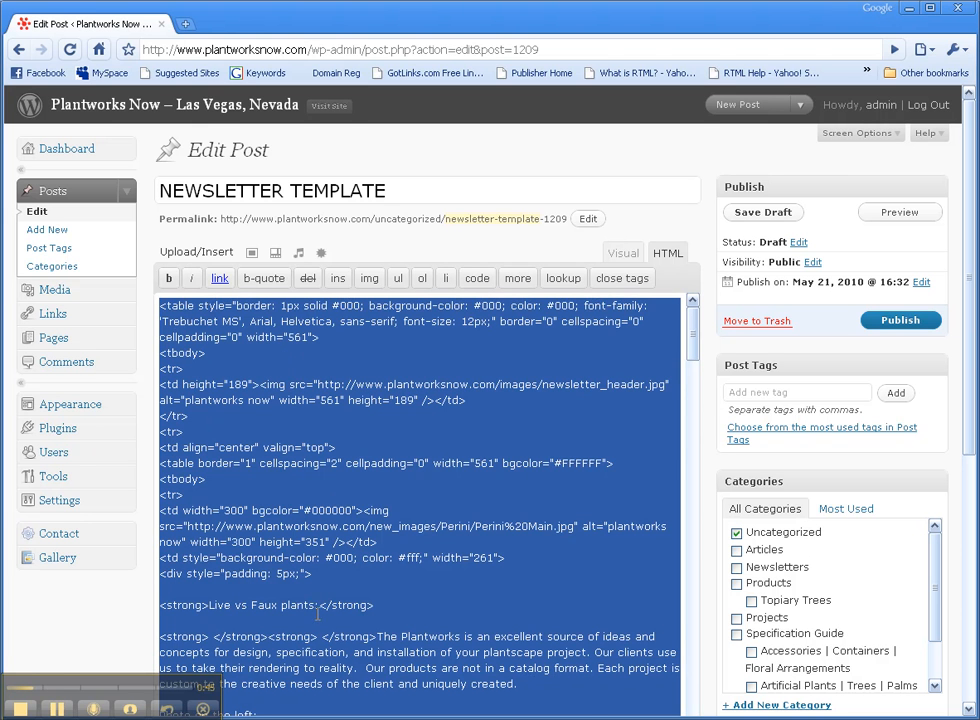
- Switch to Dreamweaver and paste the copied newsletter code into the body of a new HTML document, below the opening body tag
left_click(455, 714)
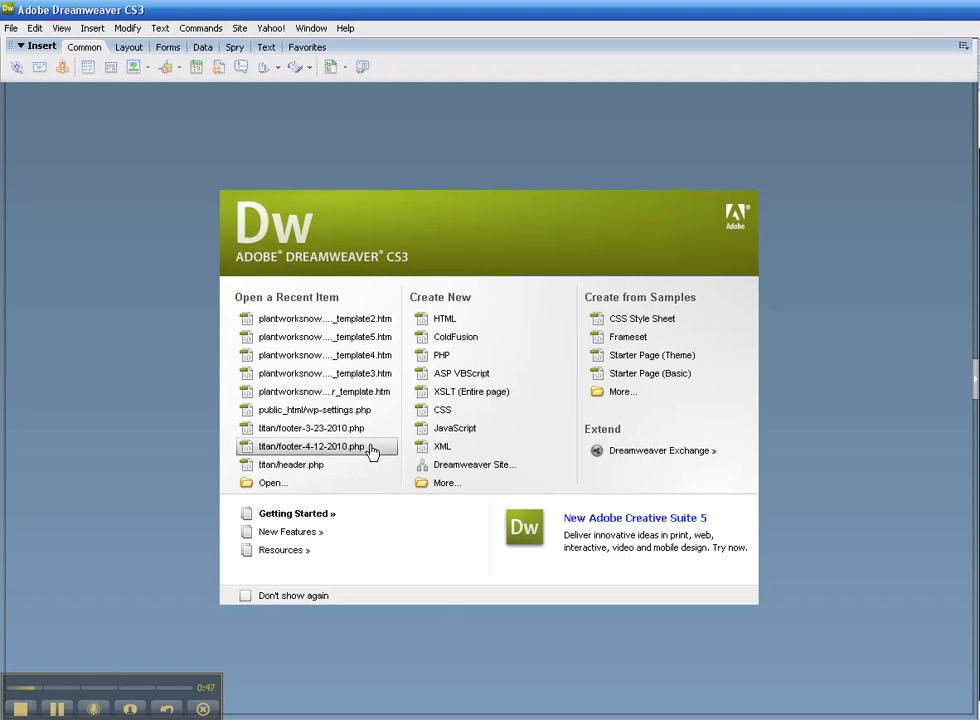
left_click(443, 318)
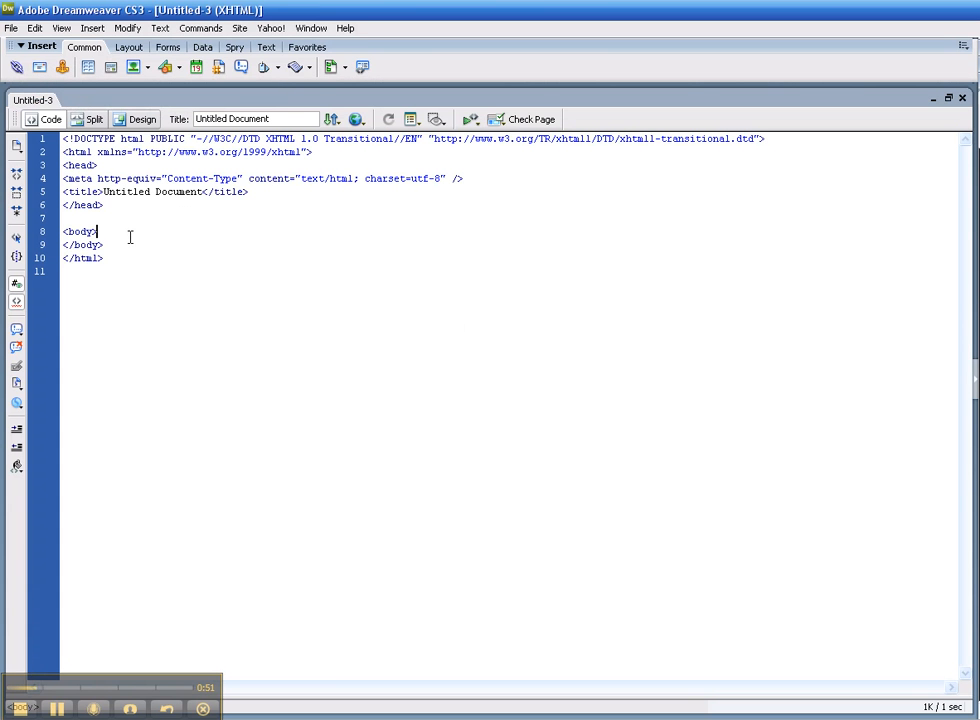
key("Return")
key("Return")
key("Return")
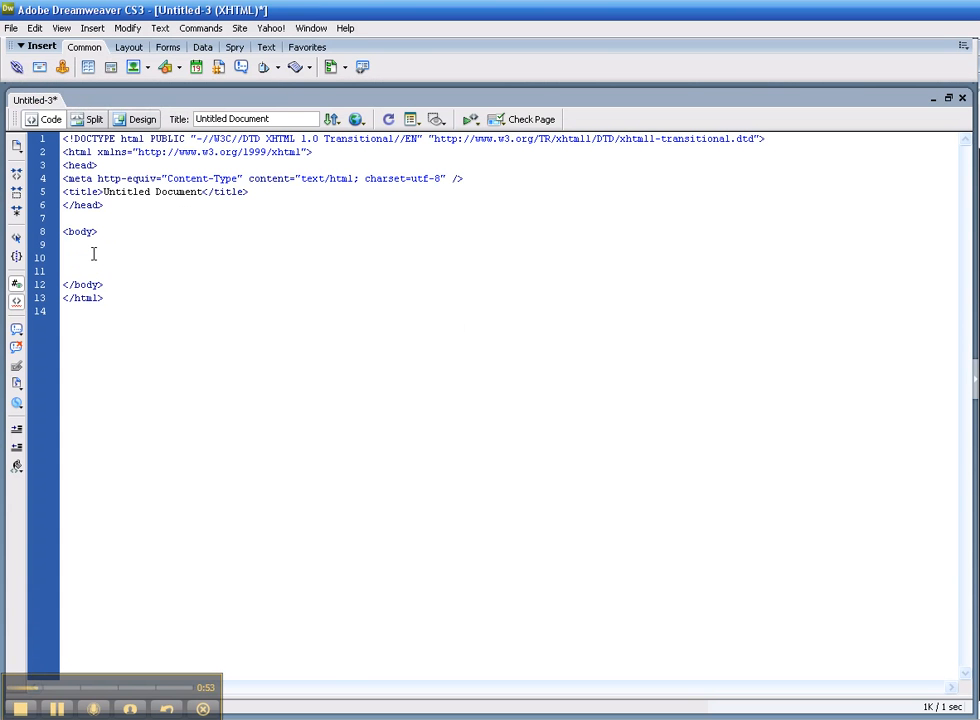
key("ctrl+v")
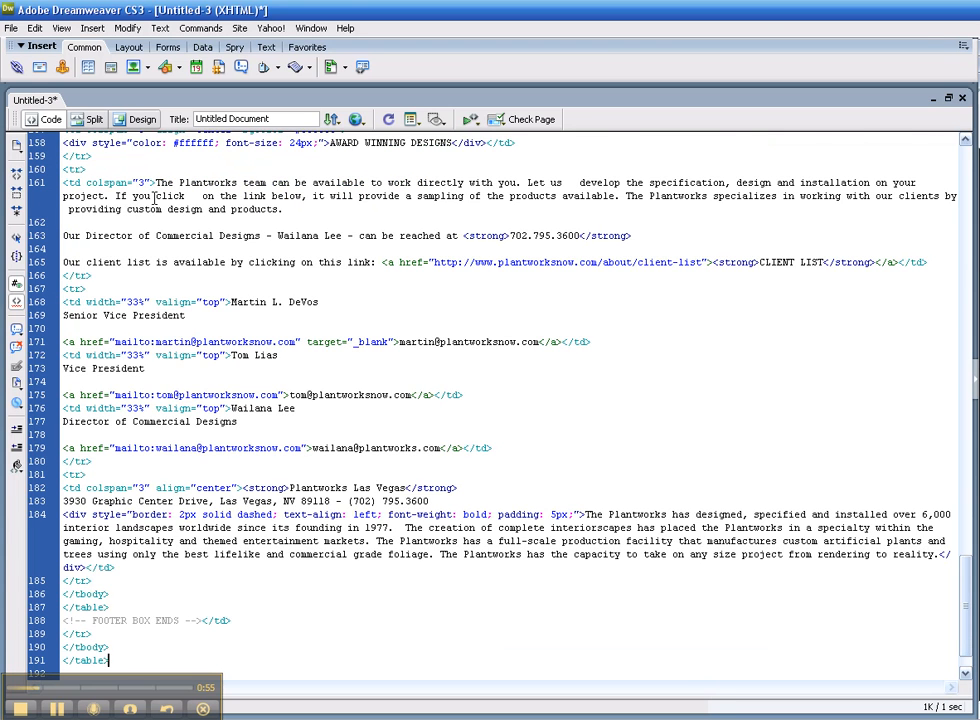
- Display the pasted newsletter in Design view and look through its layout down to the footer
left_click(137, 120)
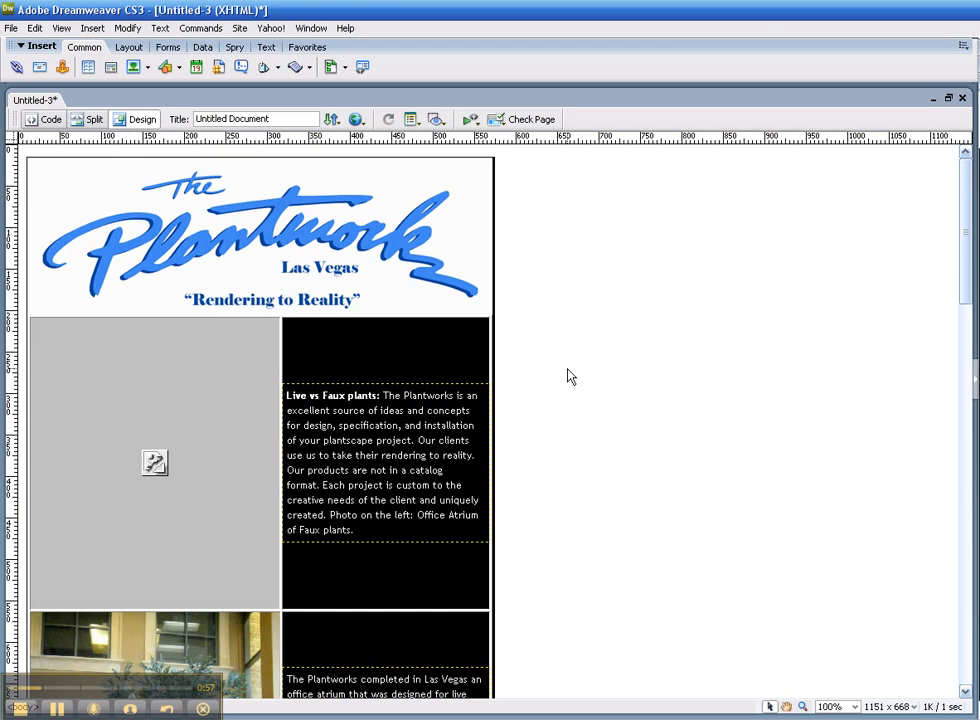
scroll(556, 375, "down", 10)
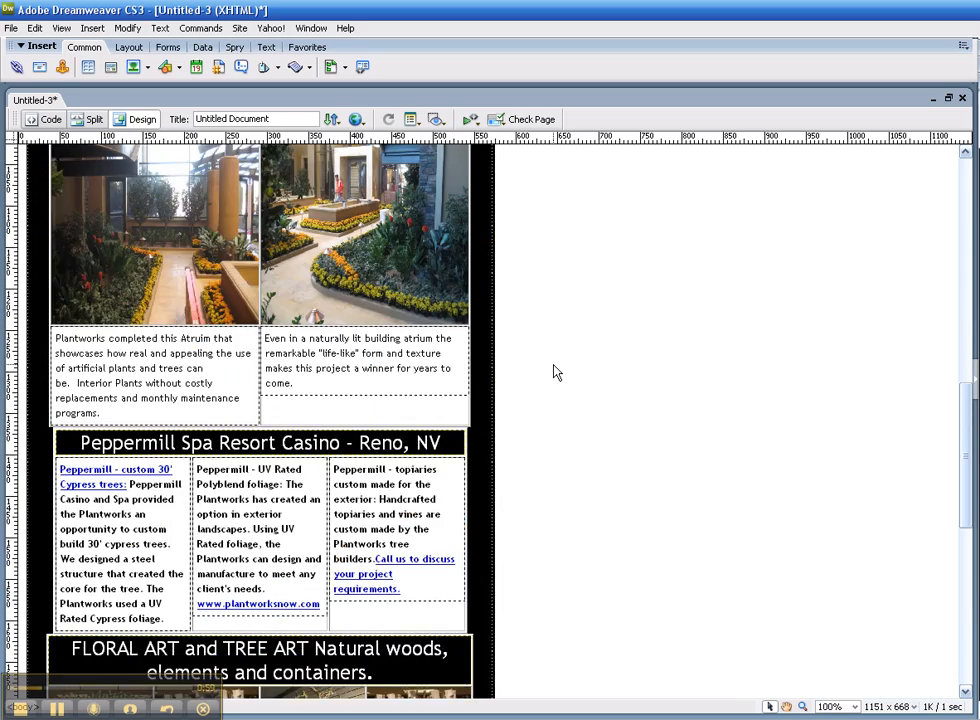
scroll(558, 372, "down", 8)
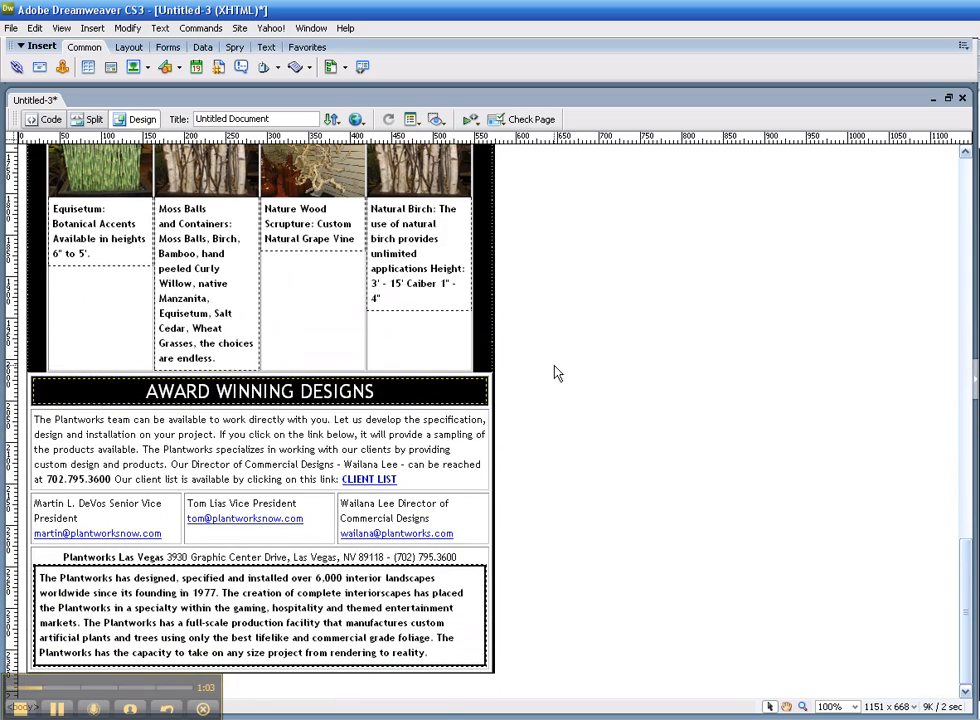
left_click(372, 718)
left_click(436, 478)
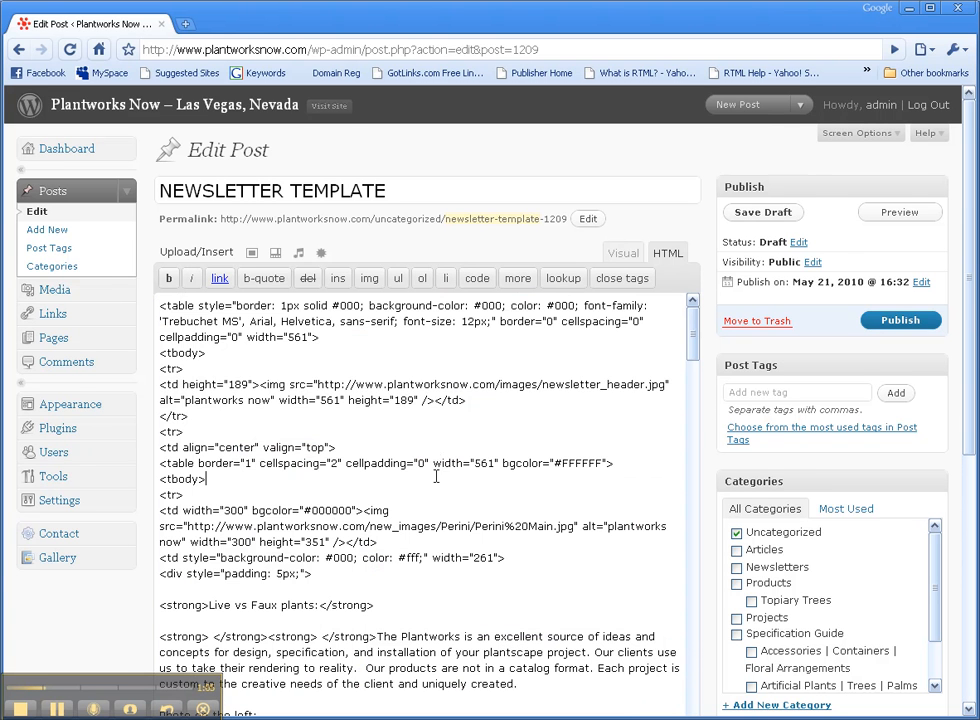
left_click_drag(383, 359, 499, 410)
left_click(510, 413)
left_click(490, 716)
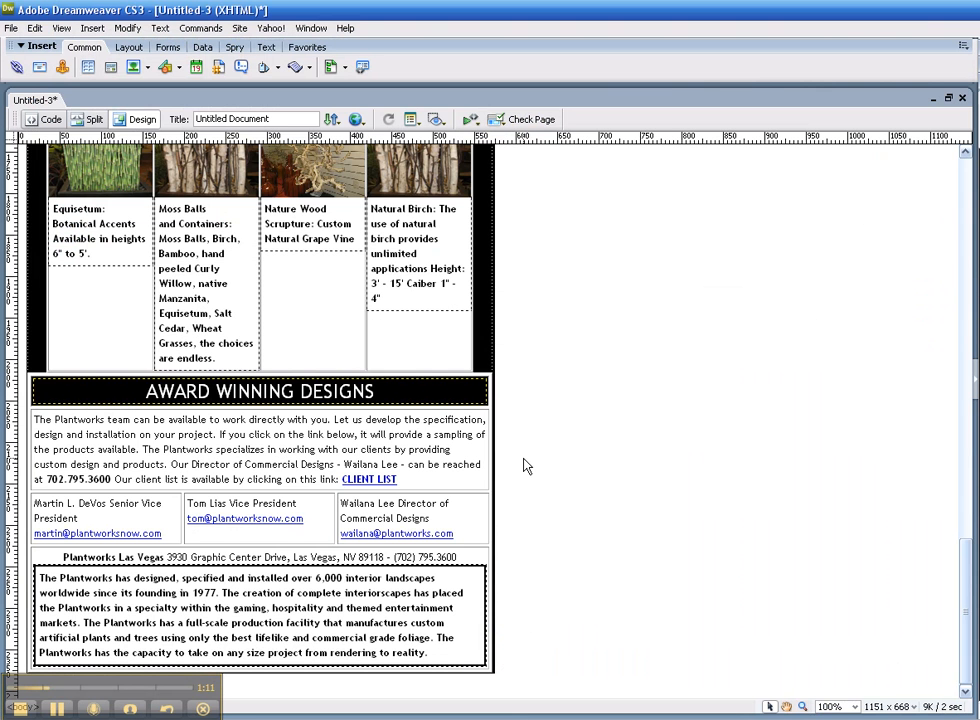
- Examine the newsletter's sections in the design layout, from the header and photo rows to the contact footer
scroll(529, 458, "up", 8)
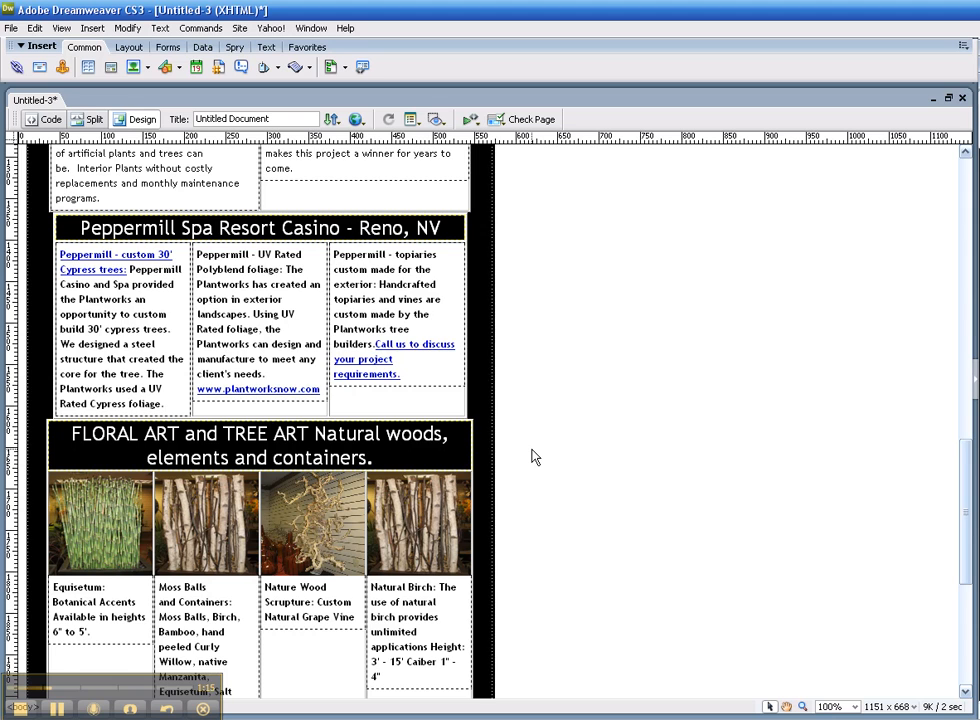
scroll(535, 457, "up", 15)
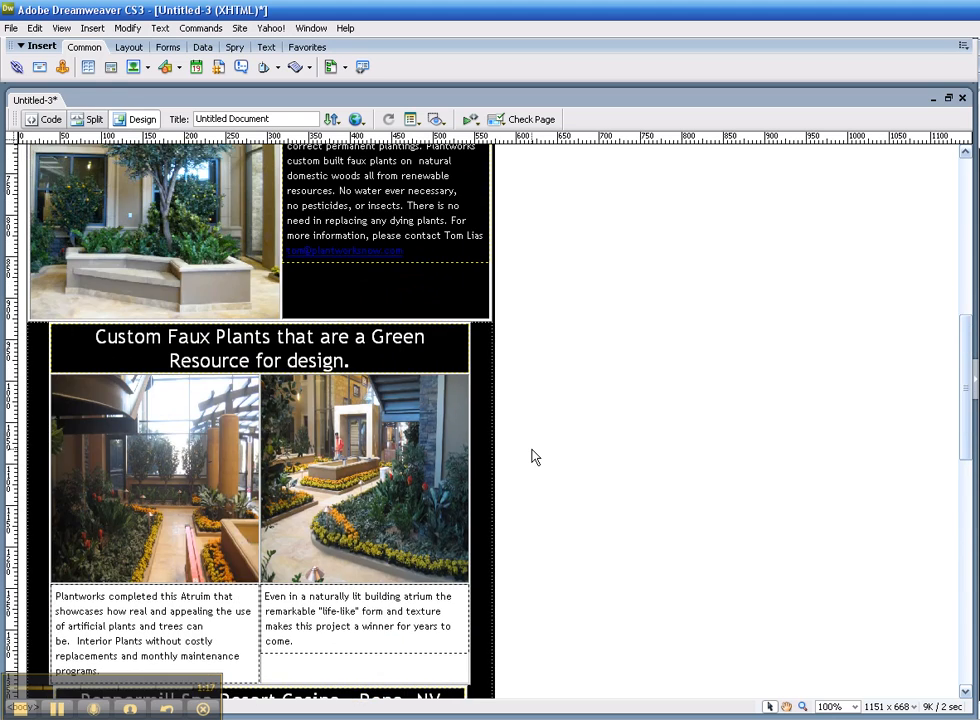
scroll(535, 457, "up", 7)
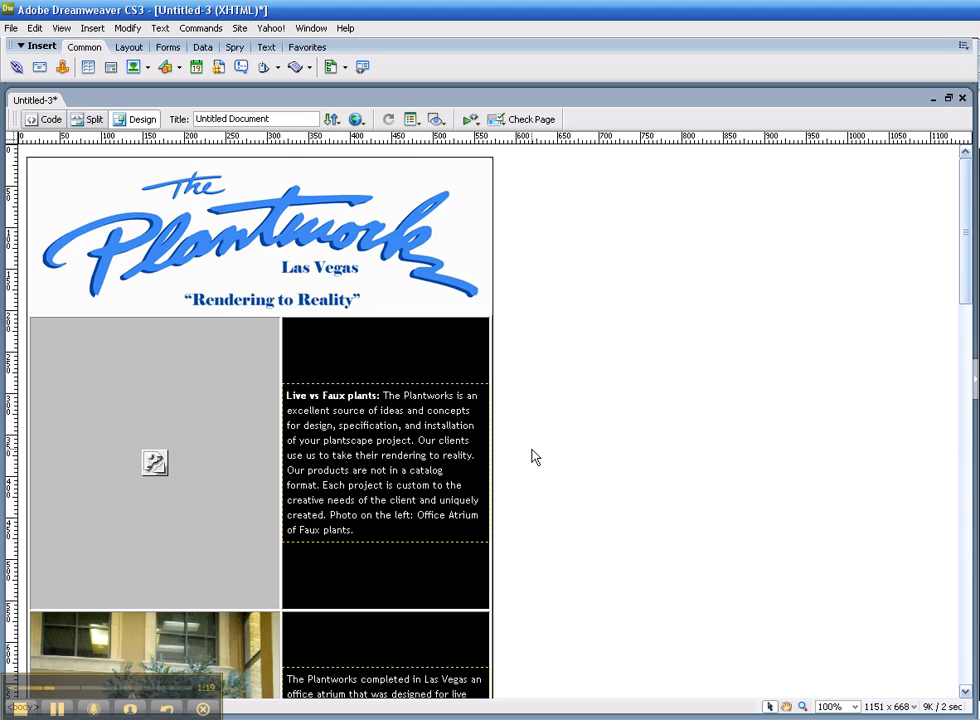
scroll(547, 432, "down", 5)
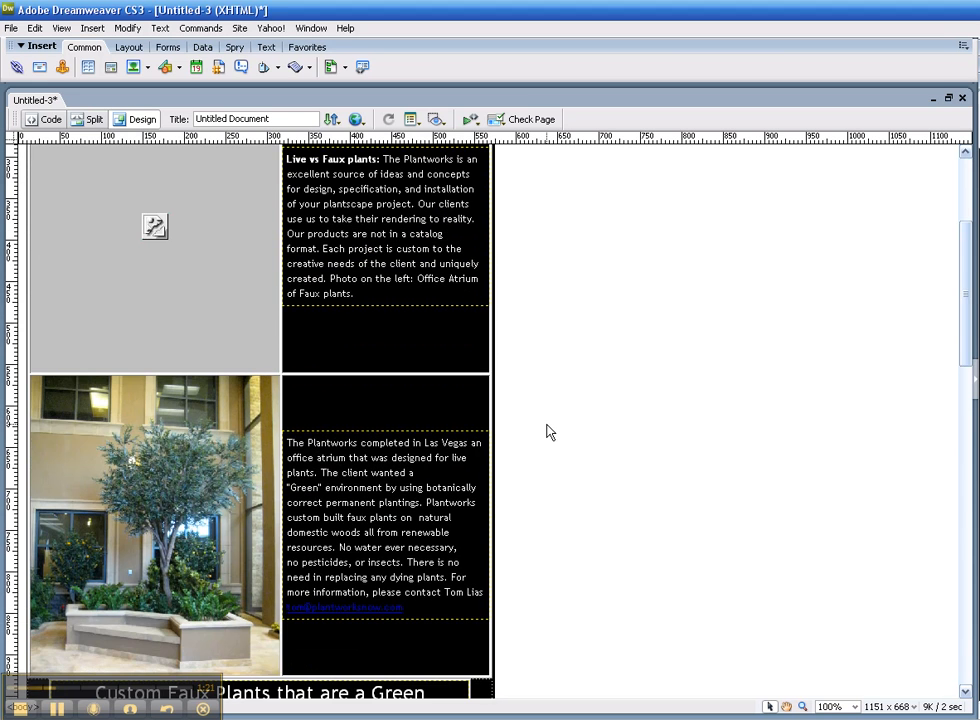
scroll(548, 431, "up", 4)
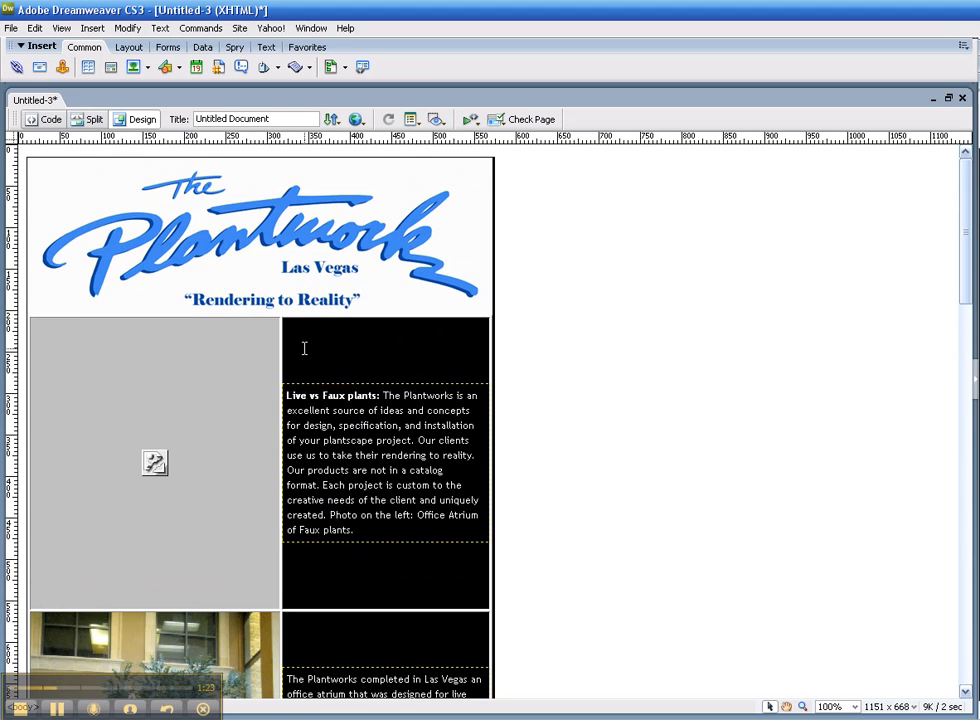
scroll(195, 498, "down", 1)
scroll(195, 498, "down", 4)
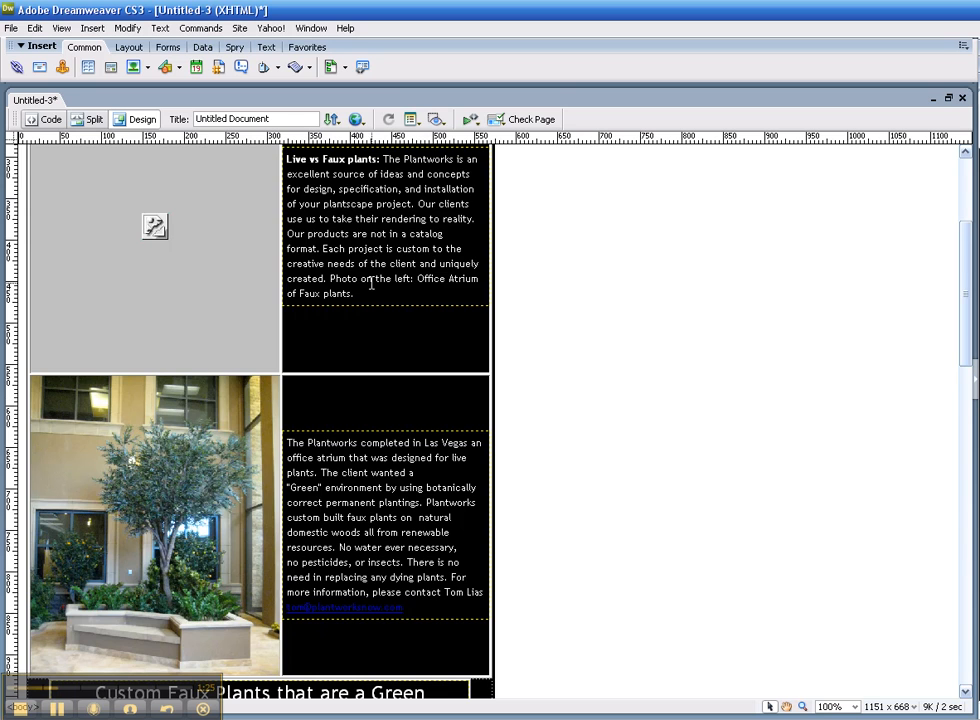
scroll(368, 478, "down", 9)
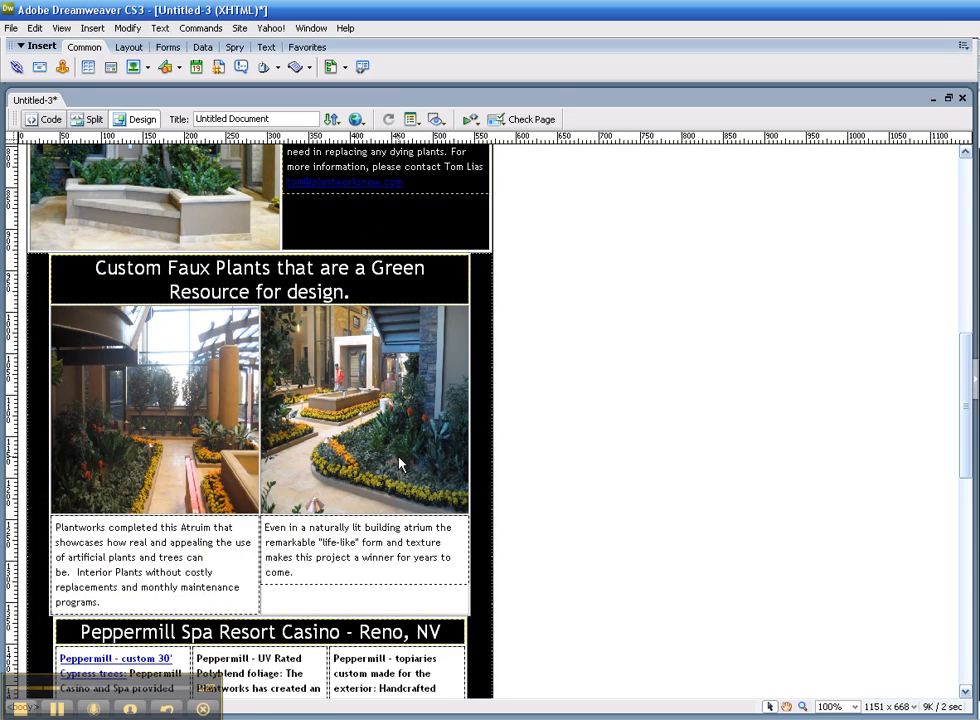
scroll(375, 452, "down", 7)
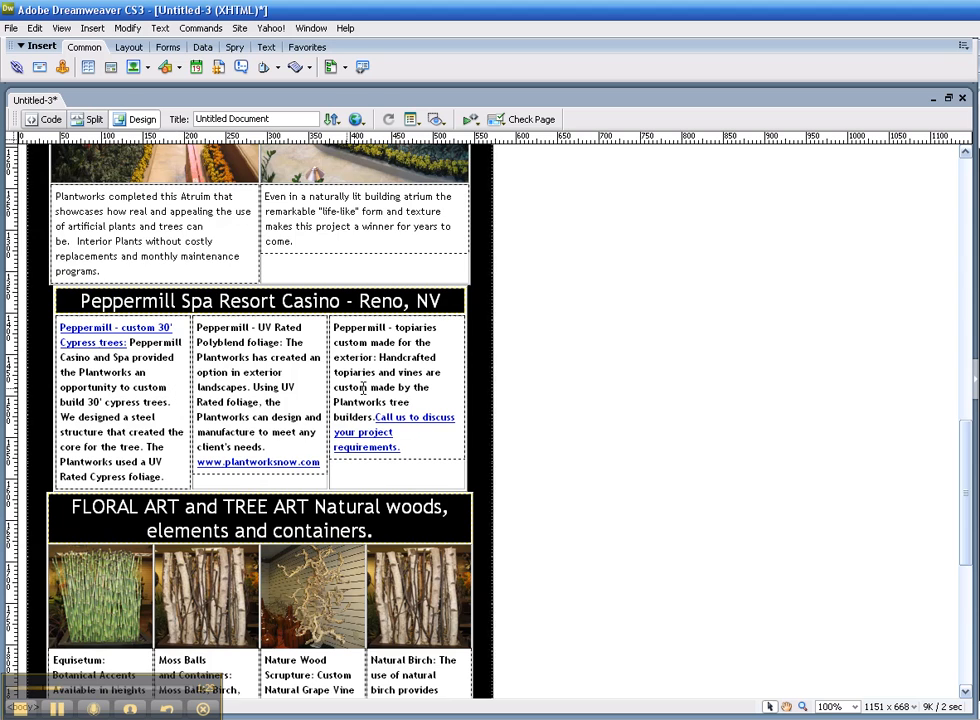
scroll(412, 387, "down", 3)
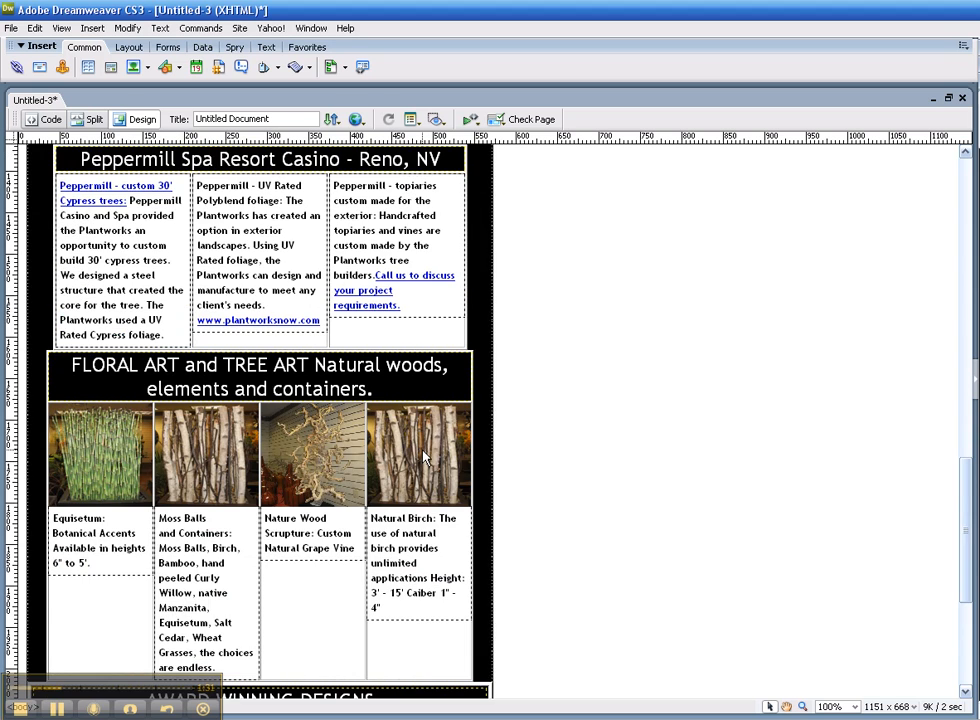
scroll(420, 445, "down", 6)
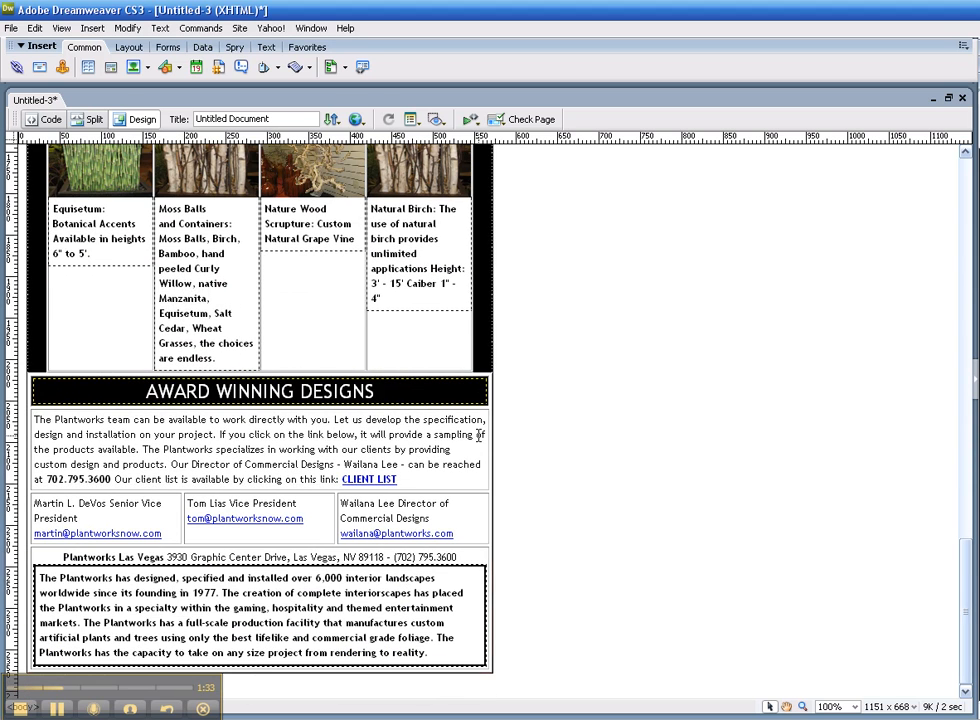
scroll(537, 404, "up", 3)
scroll(537, 404, "up", 12)
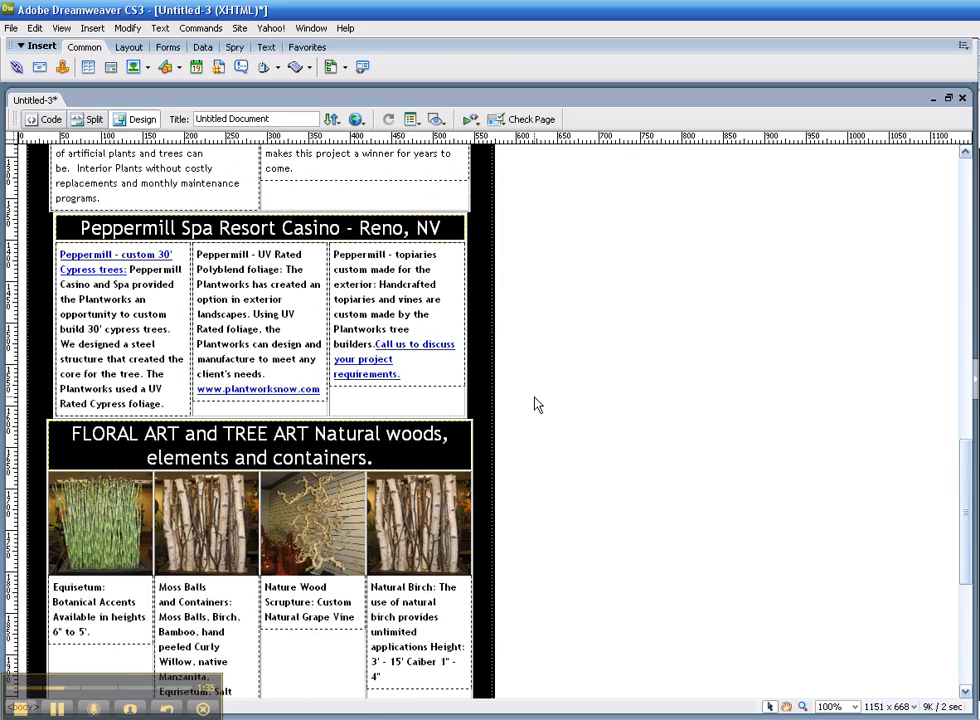
- Delete the table row holding the indoor tree photo and the Las Vegas office atrium description
scroll(537, 404, "up", 6)
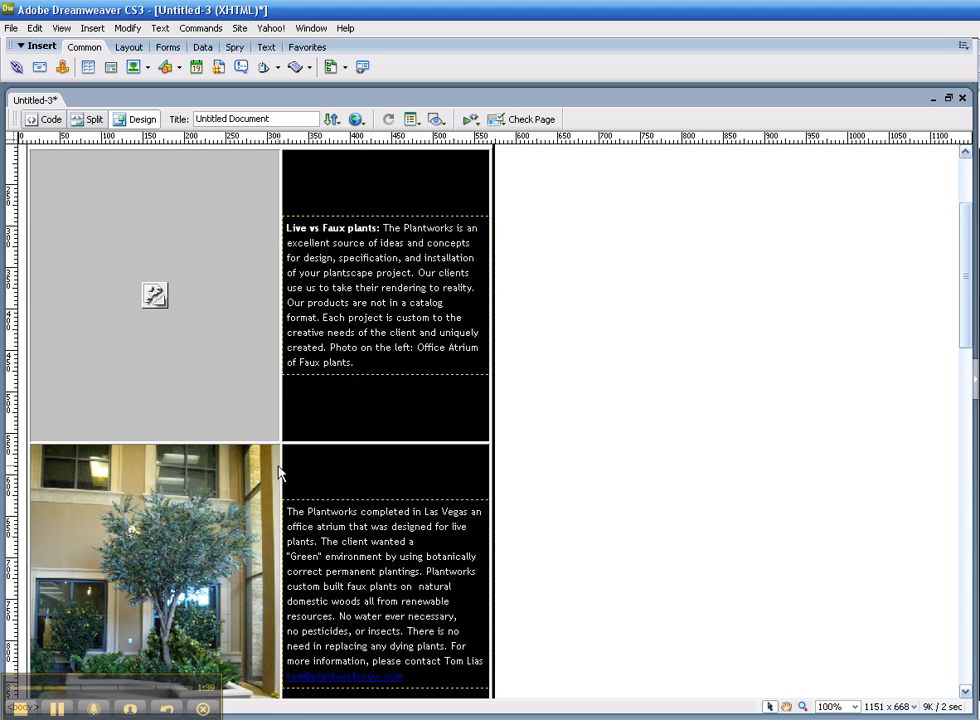
left_click(313, 483)
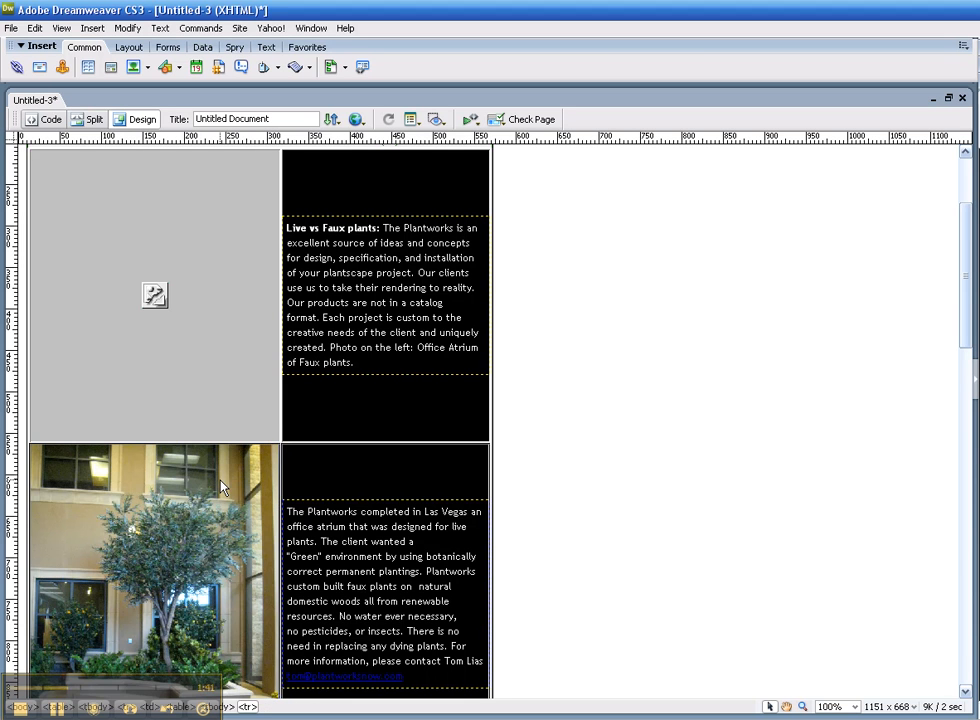
key("ctrl+shift+m")
- Delete the whole Peppermill Spa Resort Casino section from the newsletter
scroll(567, 453, "down", 3)
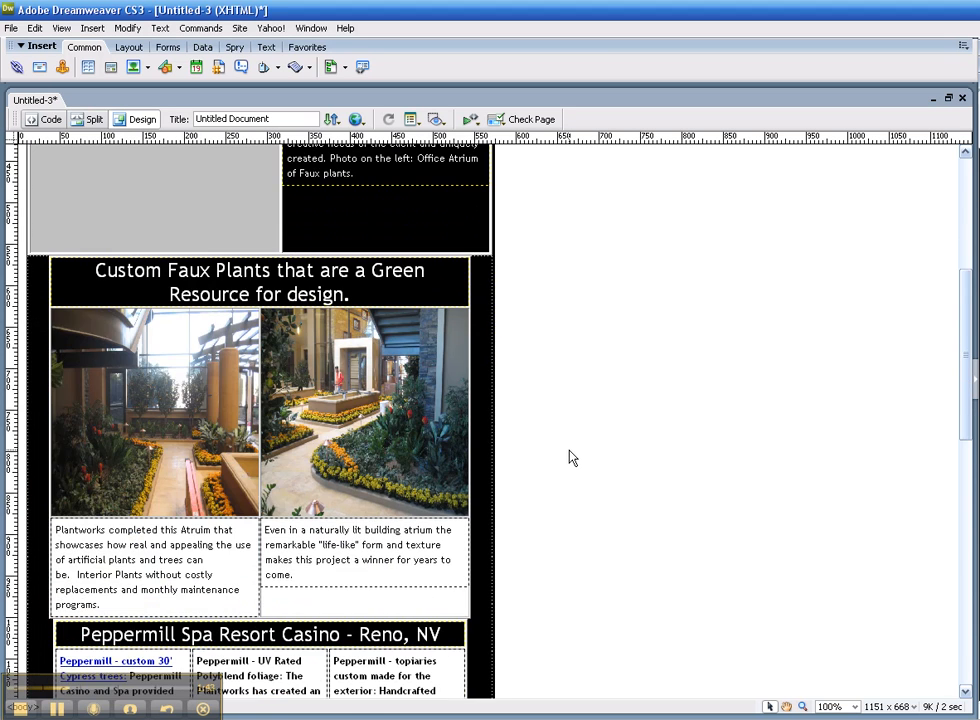
scroll(569, 453, "down", 5)
left_click(464, 414)
key("Delete")
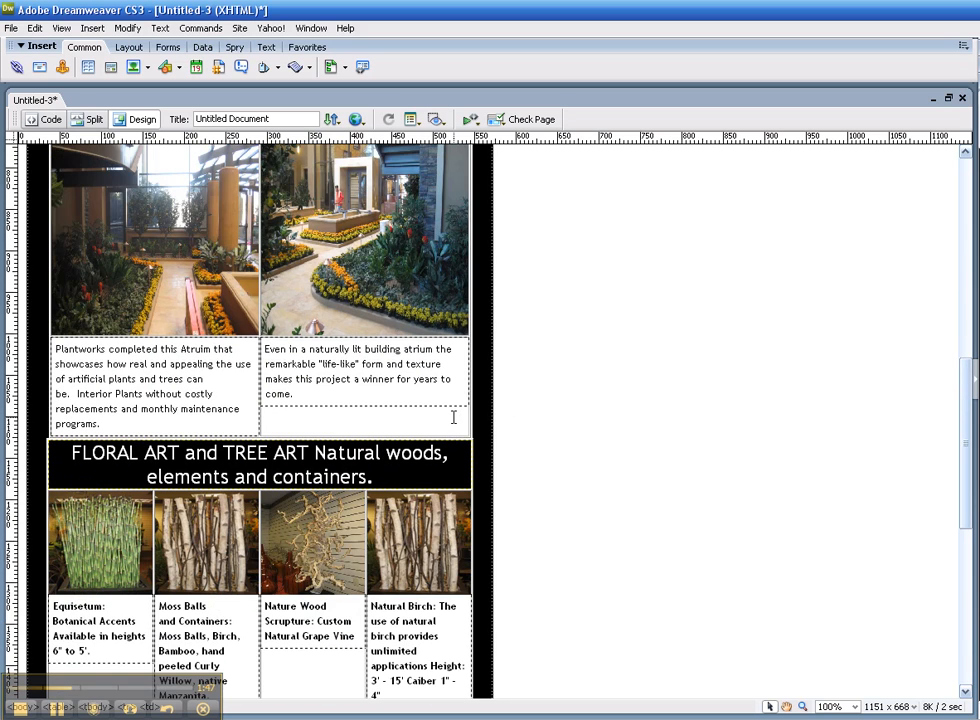
- Check the shortened newsletter layout and select the large image placeholder beside the "Live vs Faux plants" text
scroll(558, 409, "down", 1)
scroll(558, 409, "up", 2)
scroll(558, 410, "up", 8)
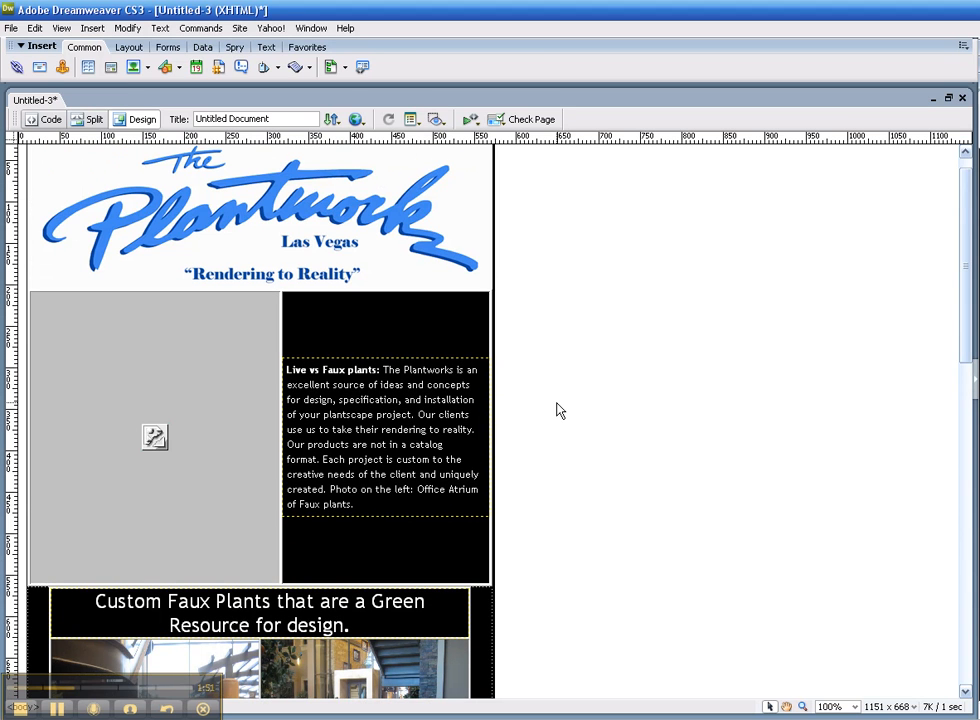
scroll(564, 411, "down", 3)
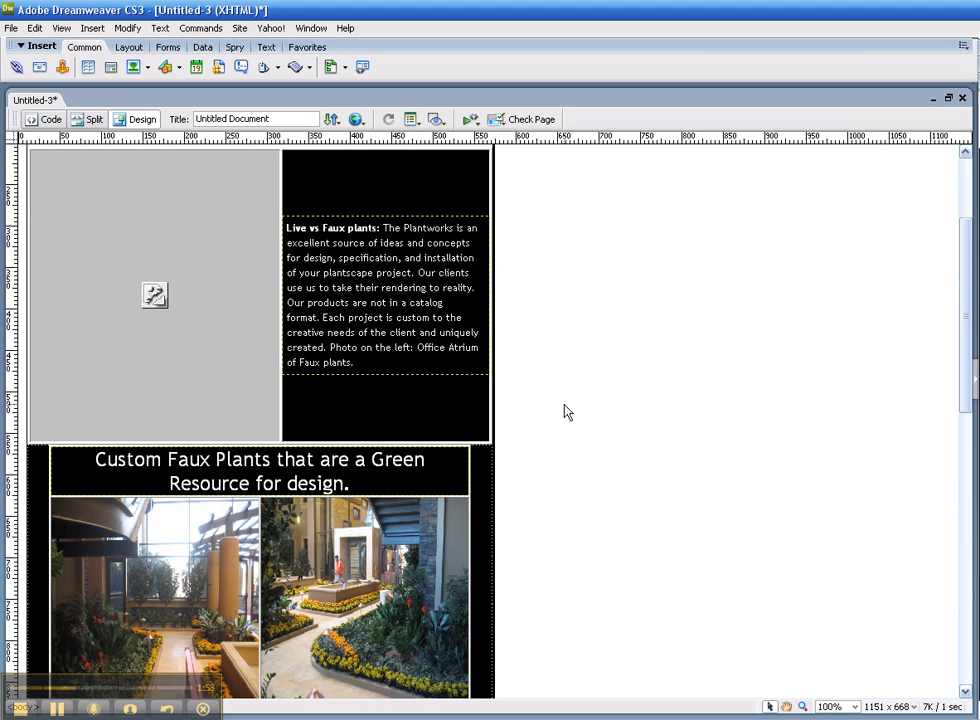
left_click(206, 394)
scroll(207, 394, "down", 3)
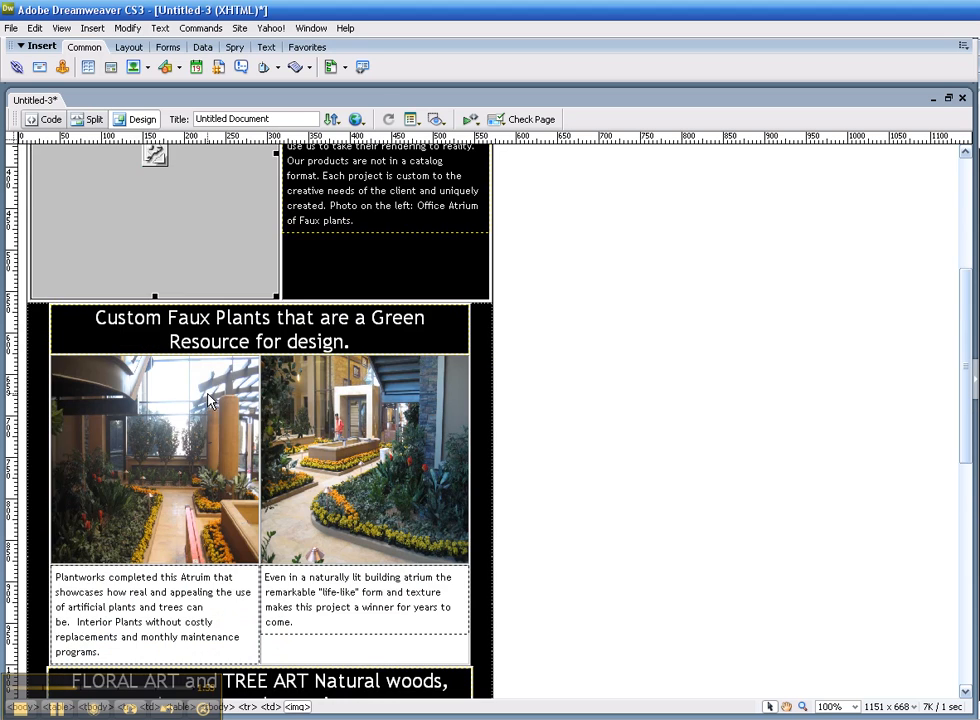
- Examine the newsletter's image slots: the large main placeholder, the two Custom Faux Plants photos and the four FLORAL ART and TREE ART photos
left_click(208, 400)
left_click(326, 409)
scroll(329, 409, "down", 5)
left_click(118, 526)
left_click(195, 530)
left_click(395, 527)
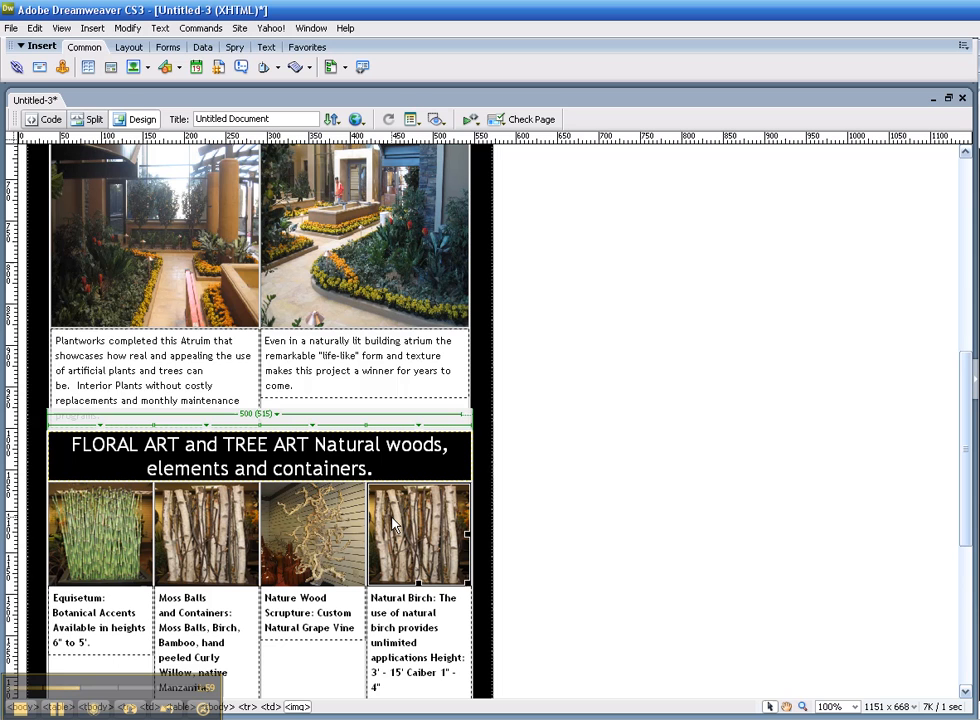
scroll(395, 527, "up", 8)
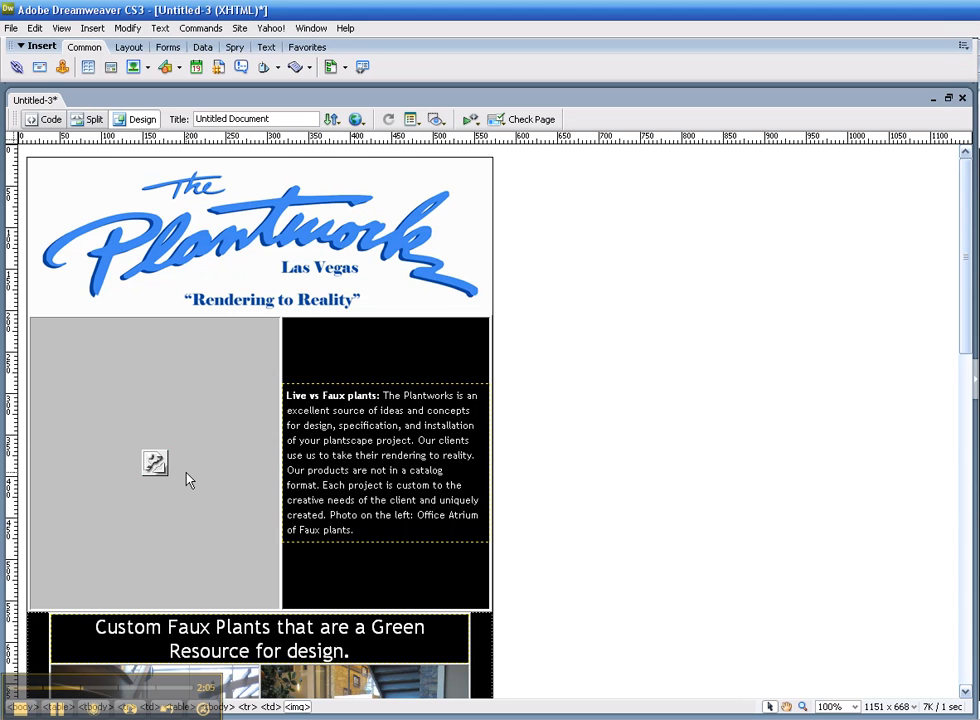
left_click(189, 480)
scroll(189, 480, "down", 6)
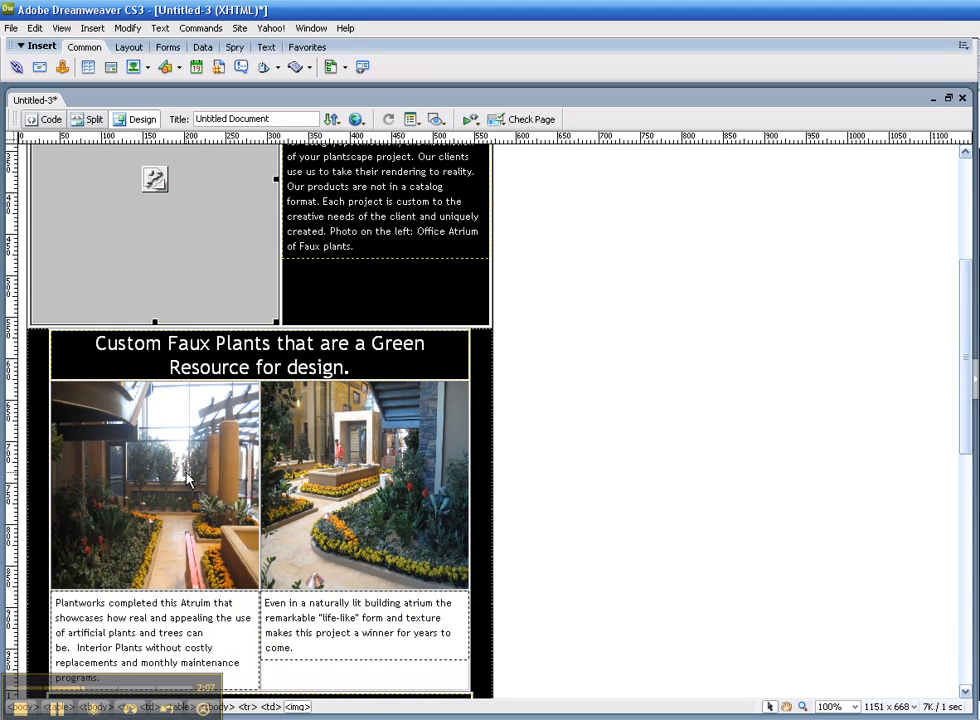
left_click(268, 486)
scroll(306, 477, "down", 4)
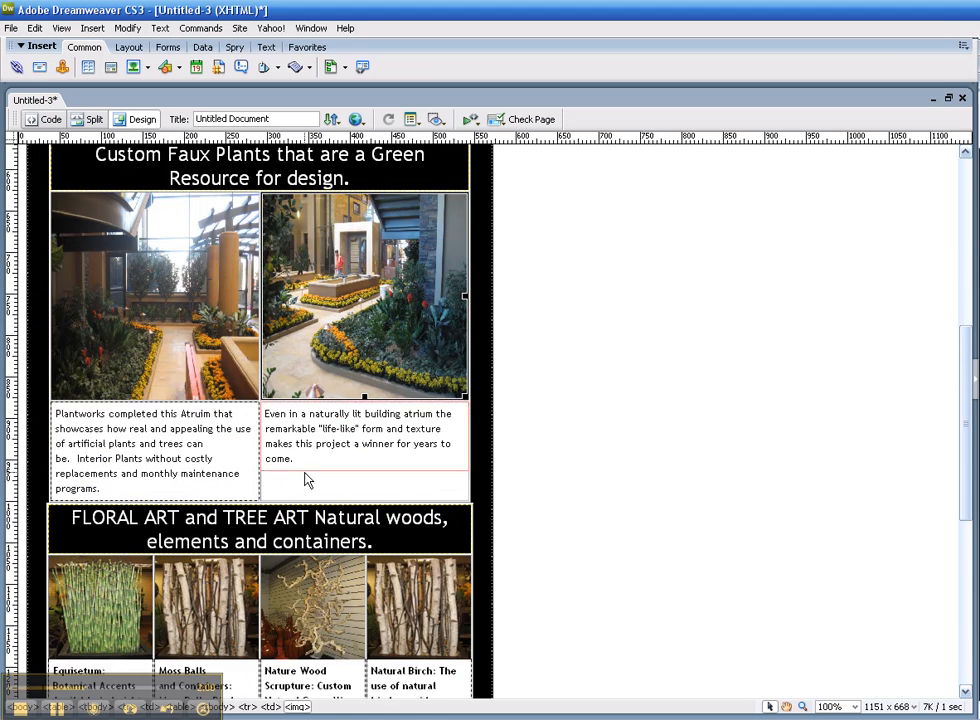
left_click(147, 584)
left_click(194, 580)
left_click(295, 580)
left_click(380, 582)
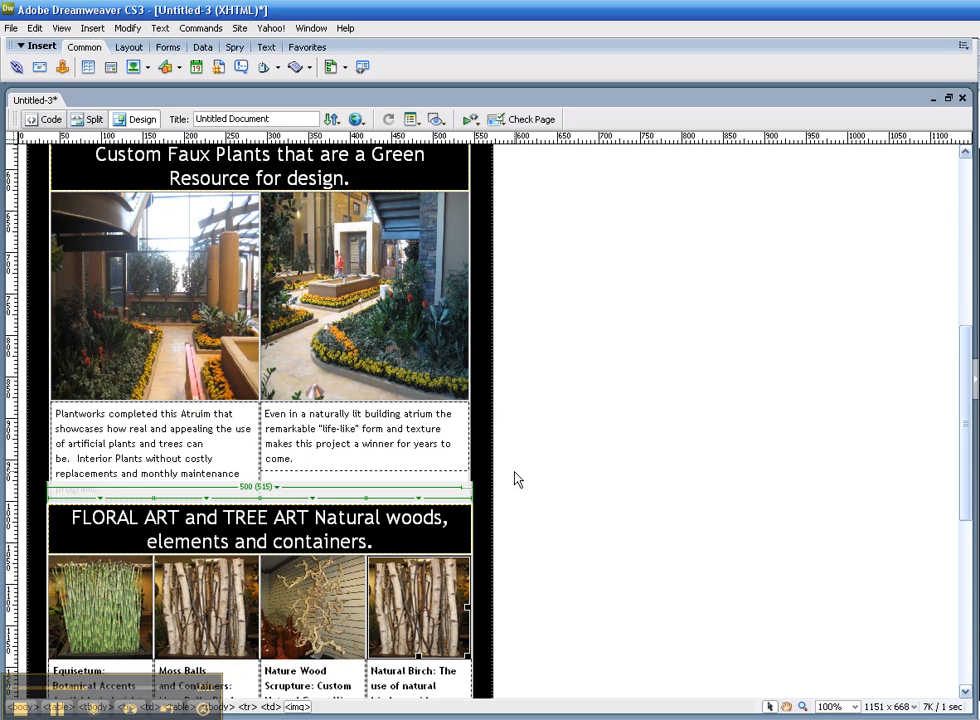
left_click(521, 477)
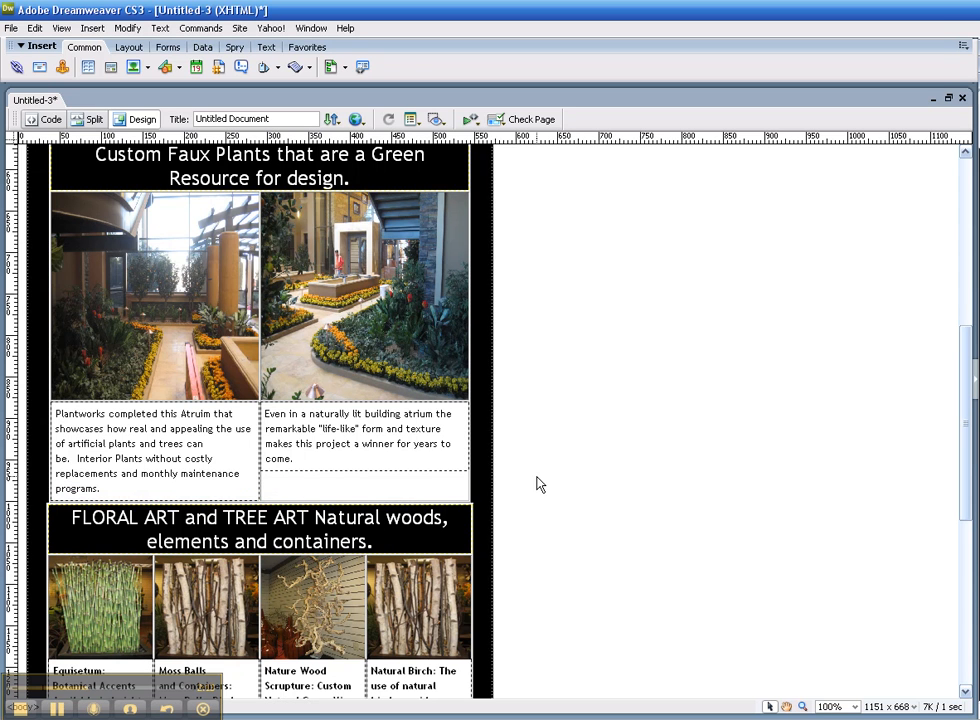
scroll(538, 486, "up", 10)
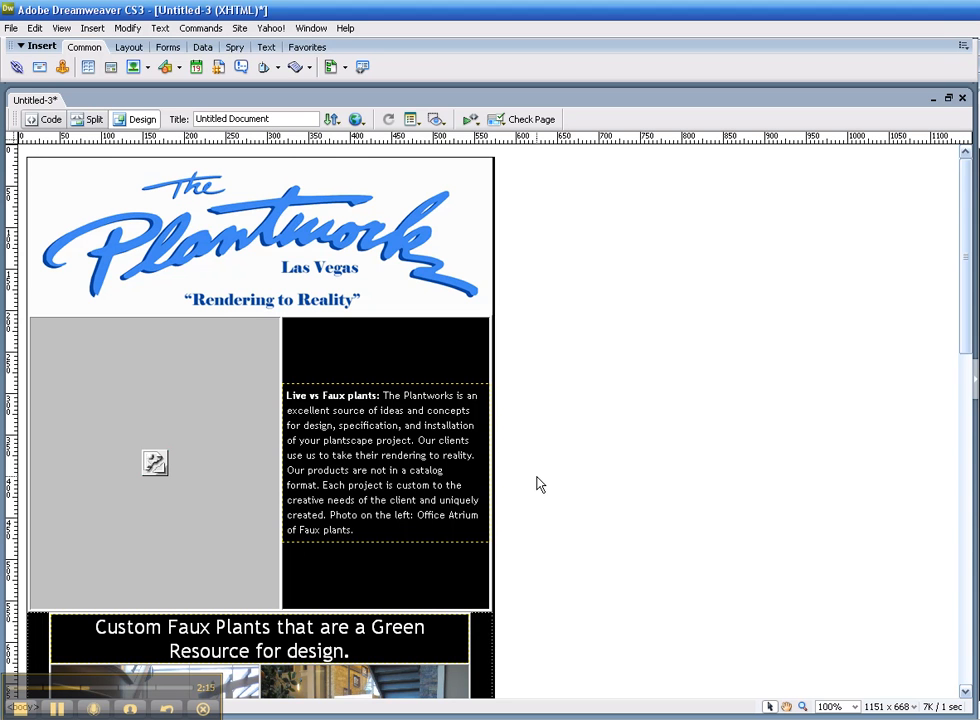
scroll(174, 443, "down", 3)
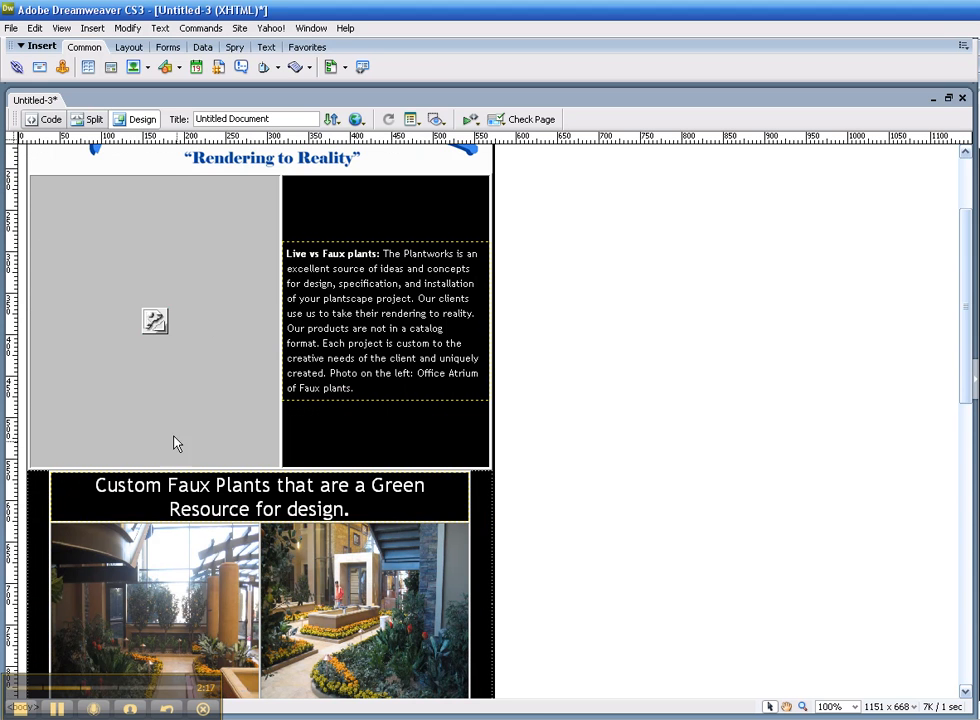
- Open the NEWS-V10 folder on the desktop and enlarge its window enough to fit all six picture thumbnails
left_click(520, 718)
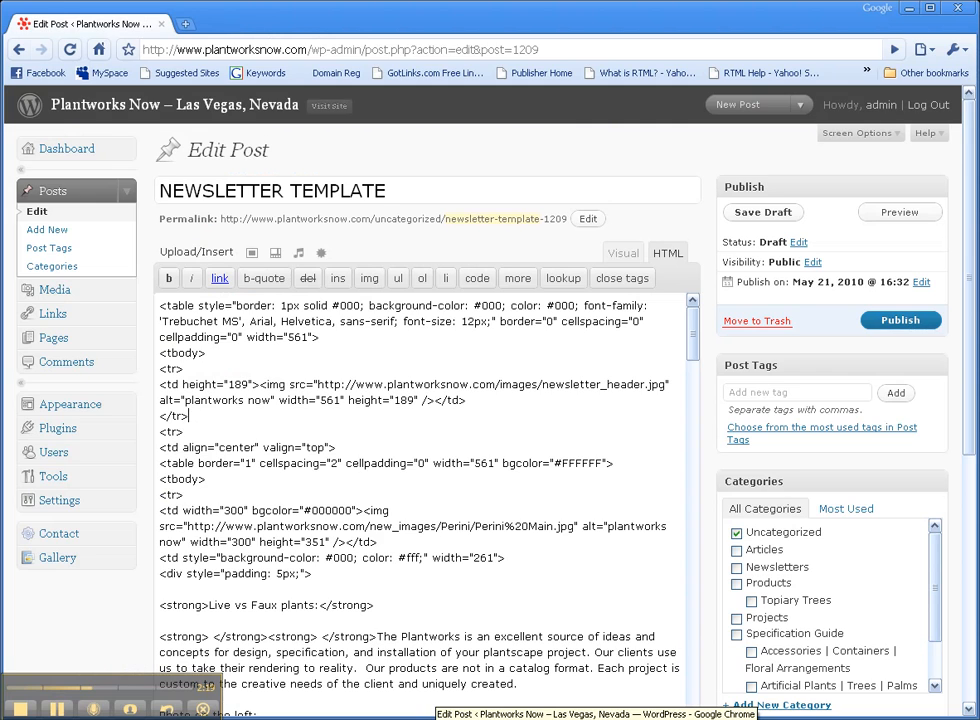
left_click(440, 718)
left_click_drag(945, 295, 326, 364)
double_click(345, 352)
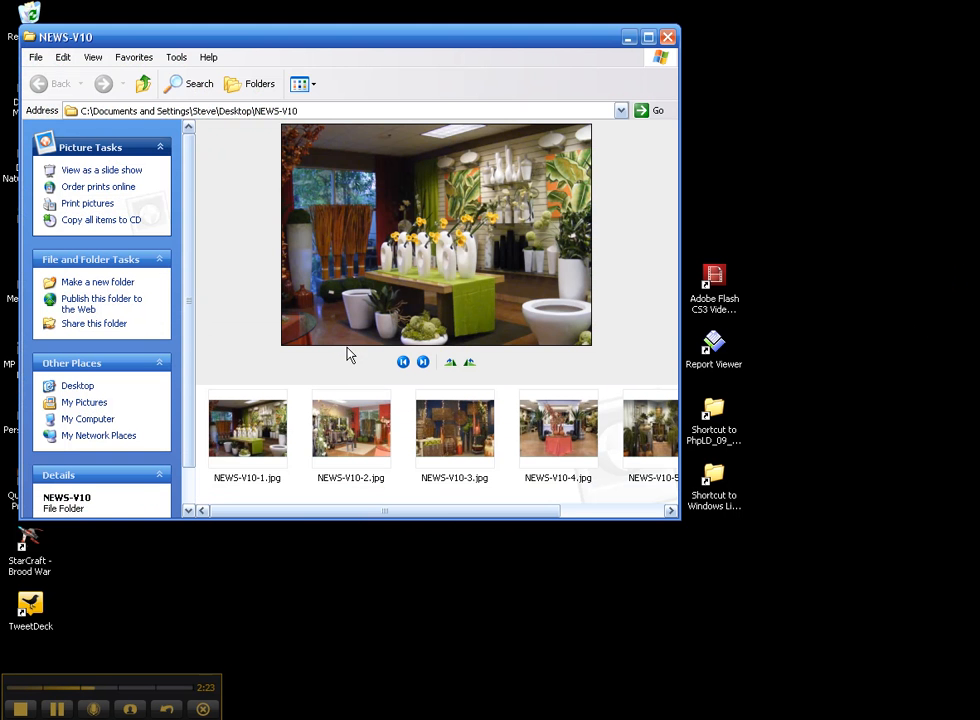
left_click_drag(677, 517, 761, 601)
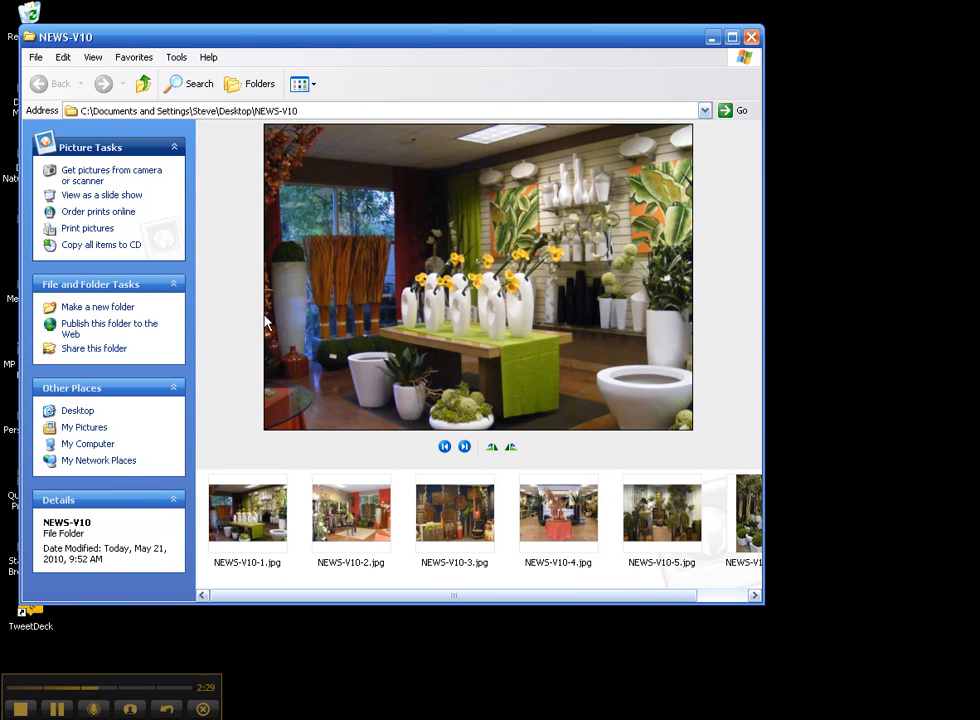
left_click_drag(761, 409, 857, 411)
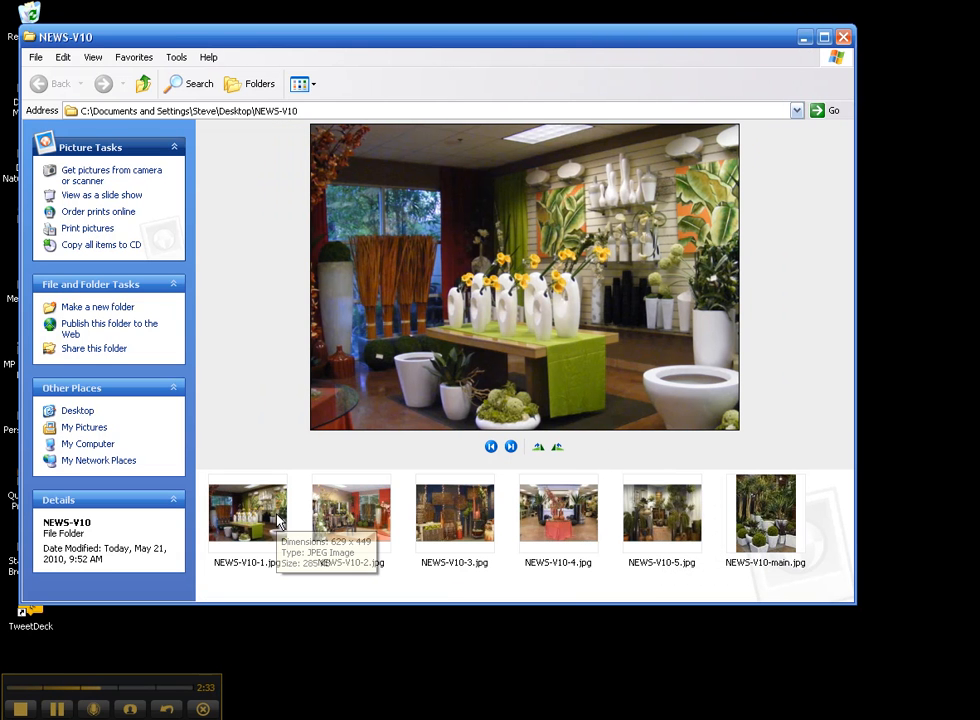
- Preview the folder's pictures, starting with NEWS-V10-main.jpg and continuing from NEWS-V10-1.jpg through NEWS-V10-5.jpg
left_click(755, 570)
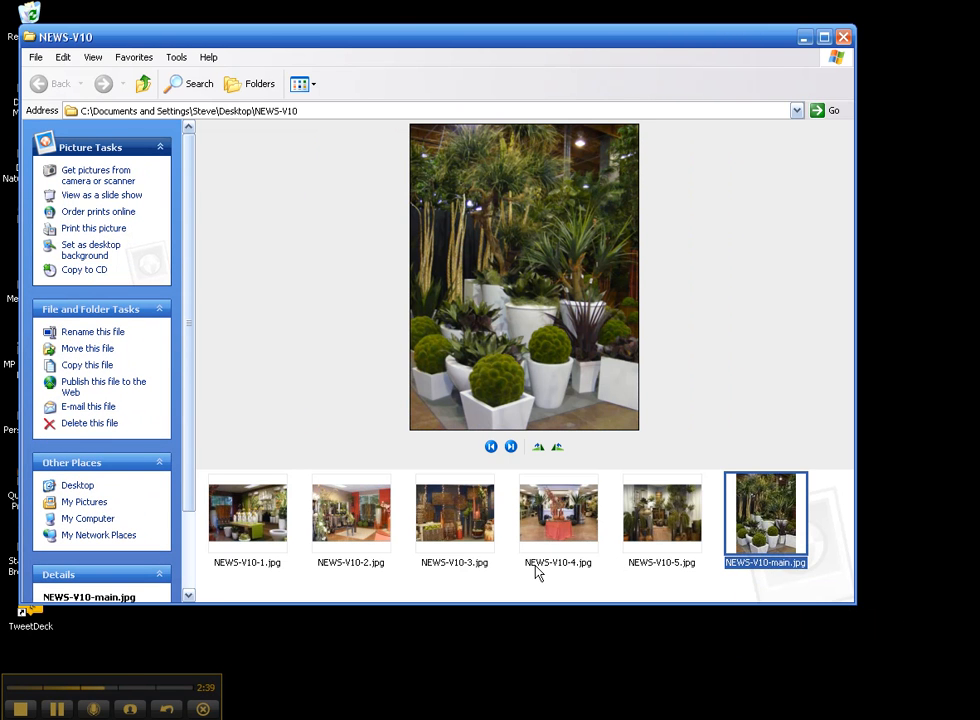
left_click(263, 570)
left_click(372, 570)
left_click(462, 536)
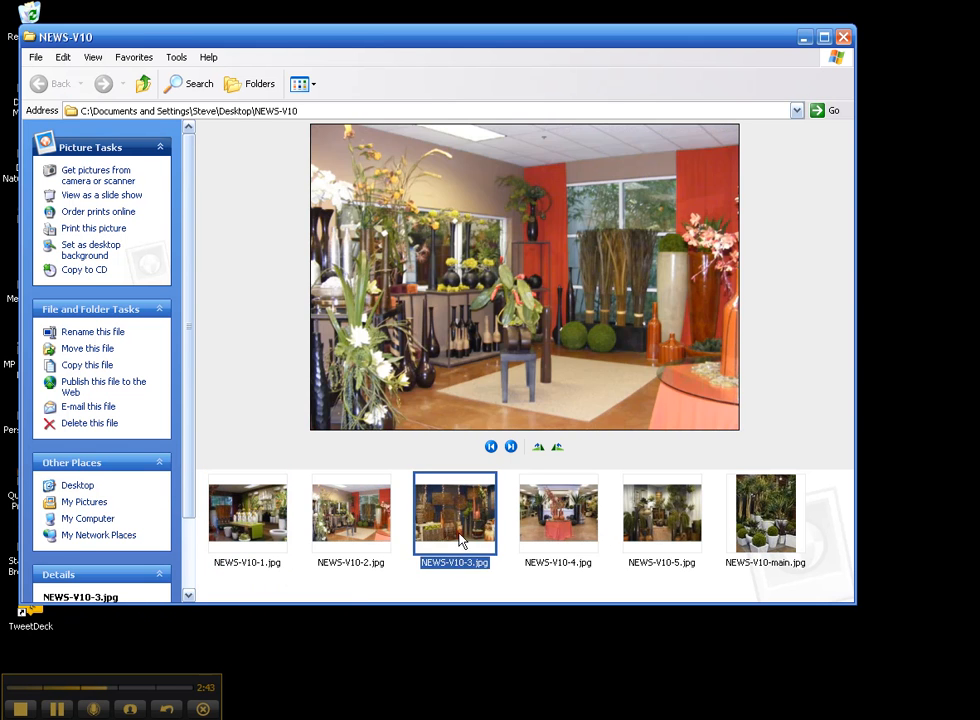
left_click(553, 527)
left_click(655, 540)
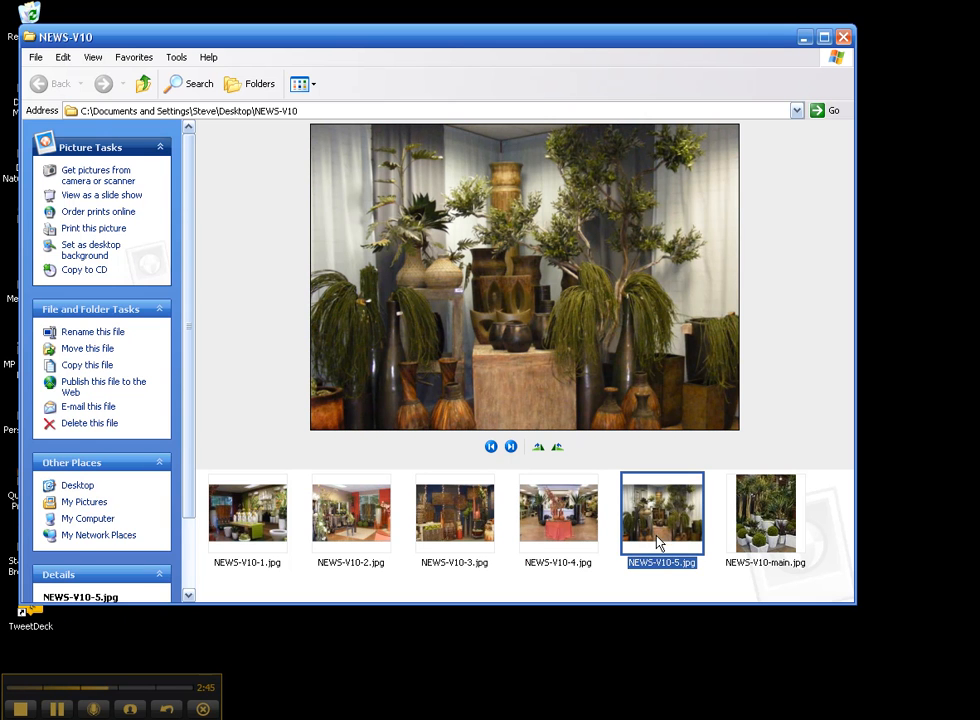
- Duplicate NEWS-V10-5.jpg within the NEWS-V10 folder
left_click(709, 565)
left_click(689, 545)
key("ctrl+c")
key("ctrl+v")
left_click(814, 549)
left_click(838, 564)
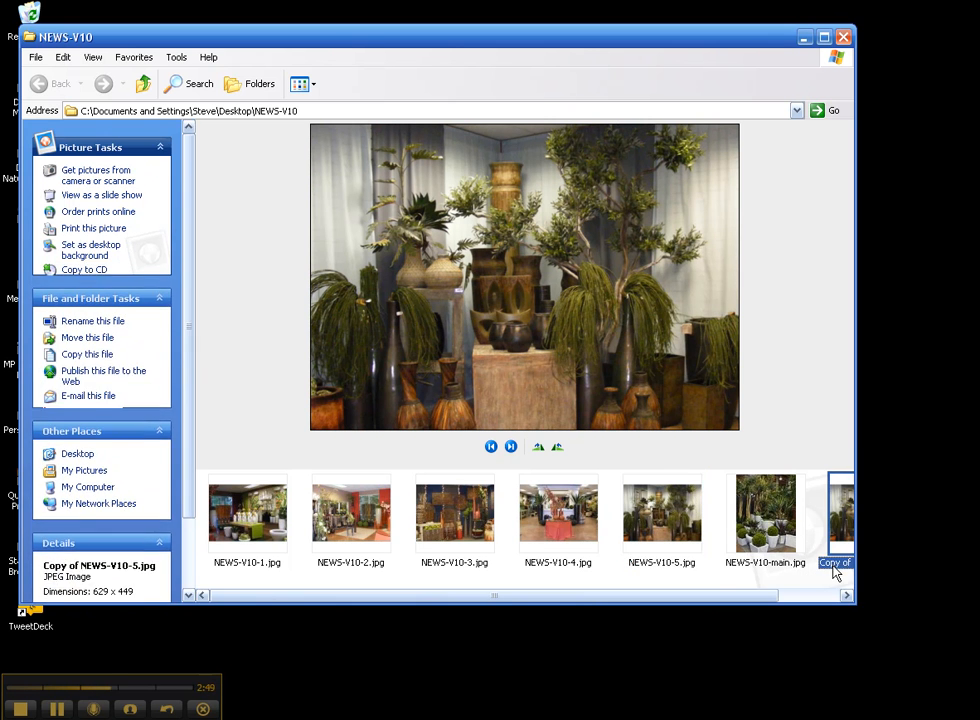
- Rename the duplicated picture as NEWS-V10-6.jpg
left_click(832, 565)
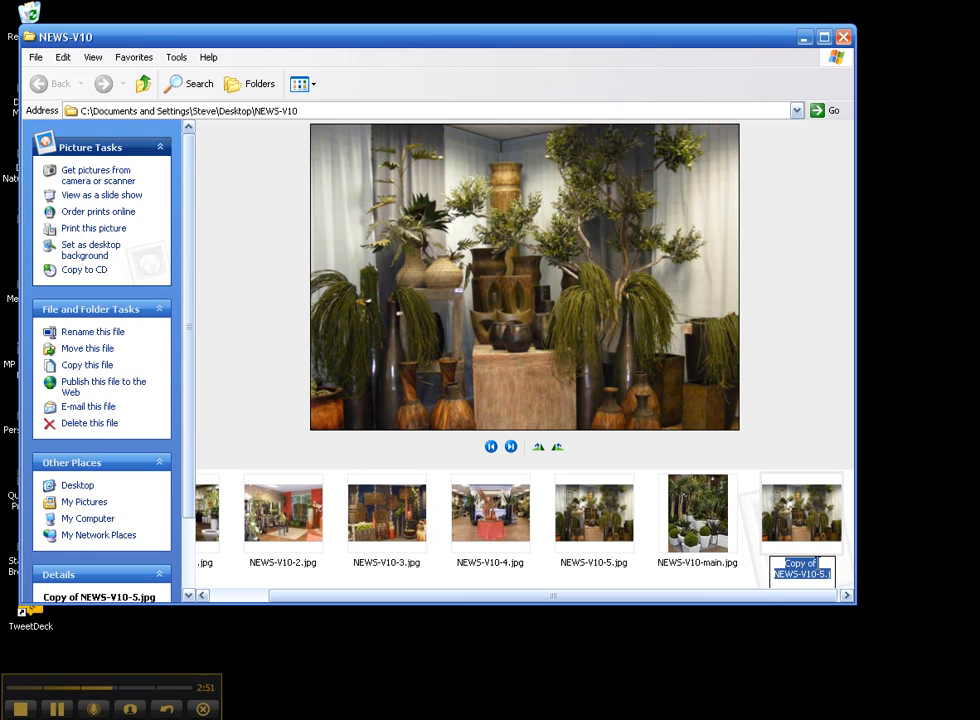
left_click_drag(817, 563, 769, 565)
key("Delete")
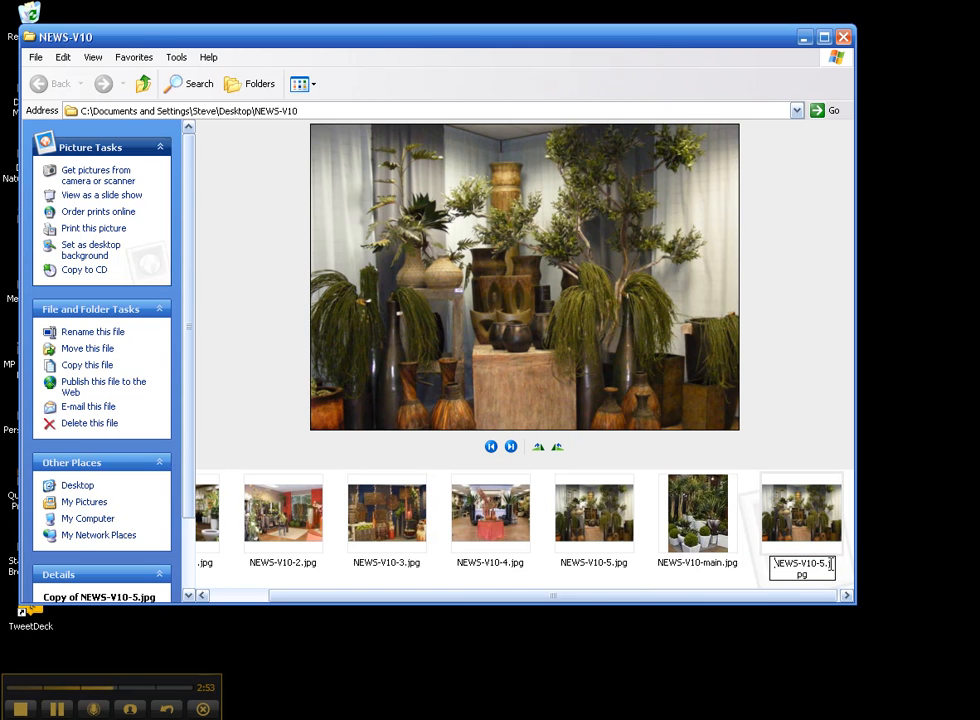
type("6")
left_click(748, 544)
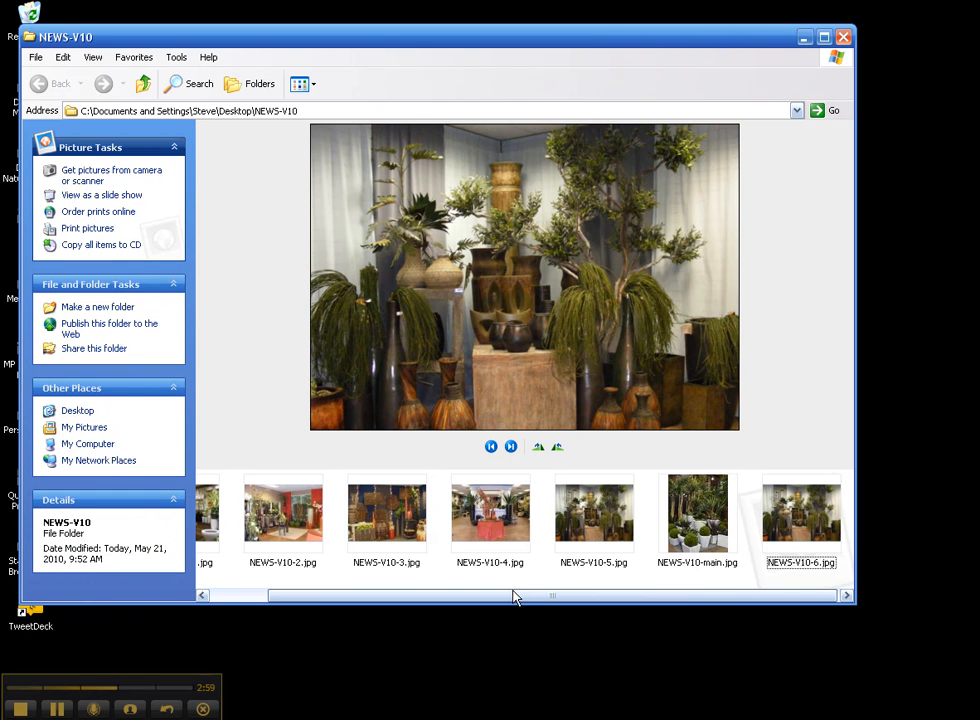
left_click_drag(516, 595, 443, 602)
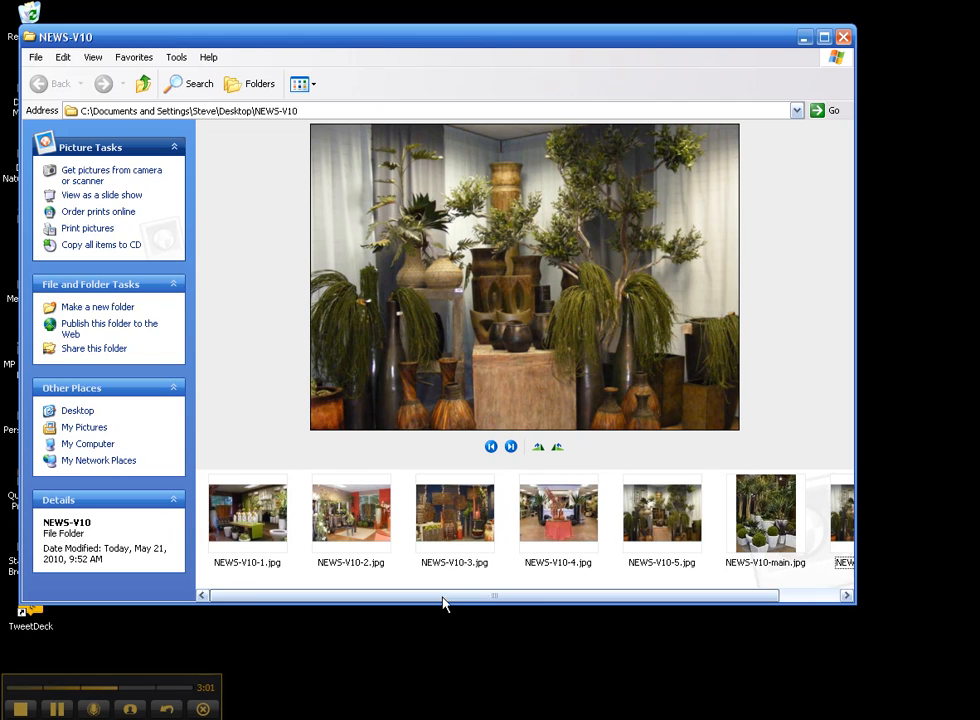
- Switch to WordPress in Chrome, open the Media Library in a separate browser tab and start adding new media
left_click(592, 719)
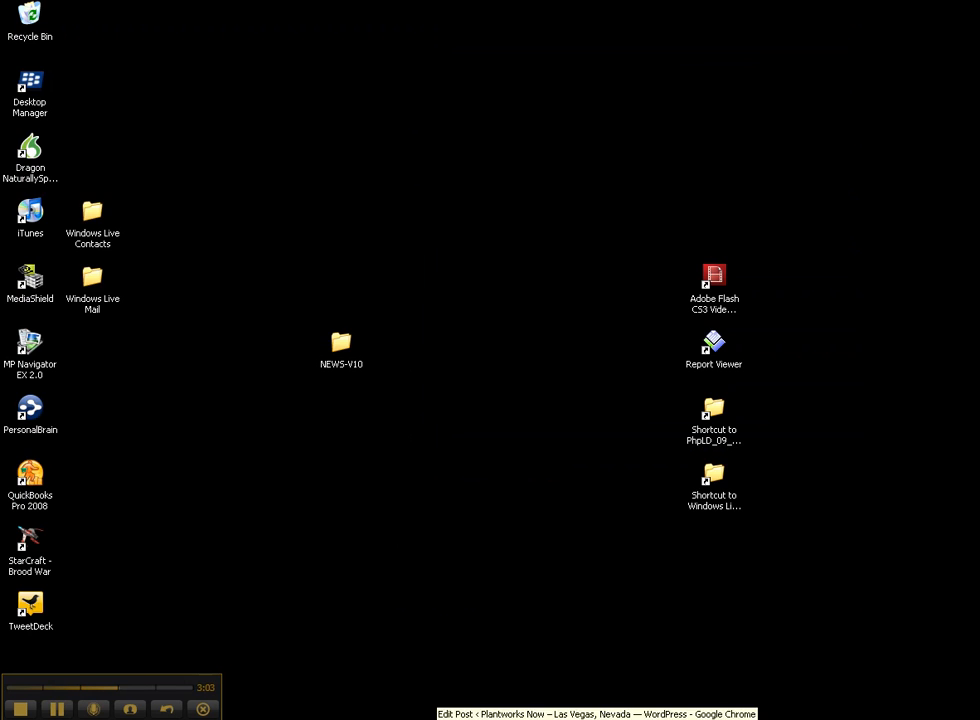
left_click(584, 719)
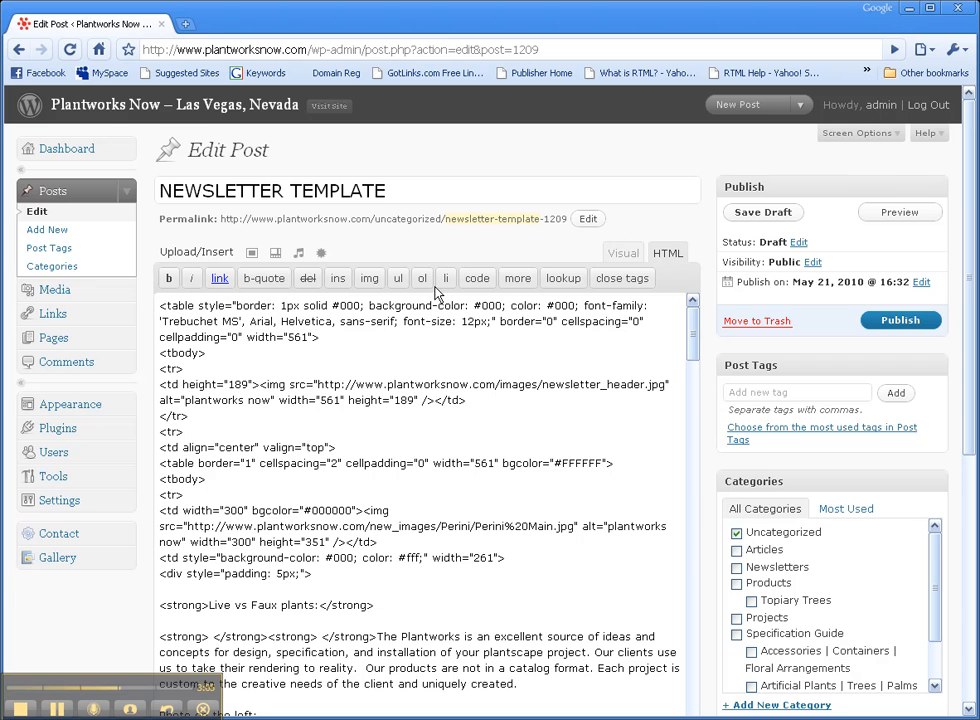
right_click(62, 293)
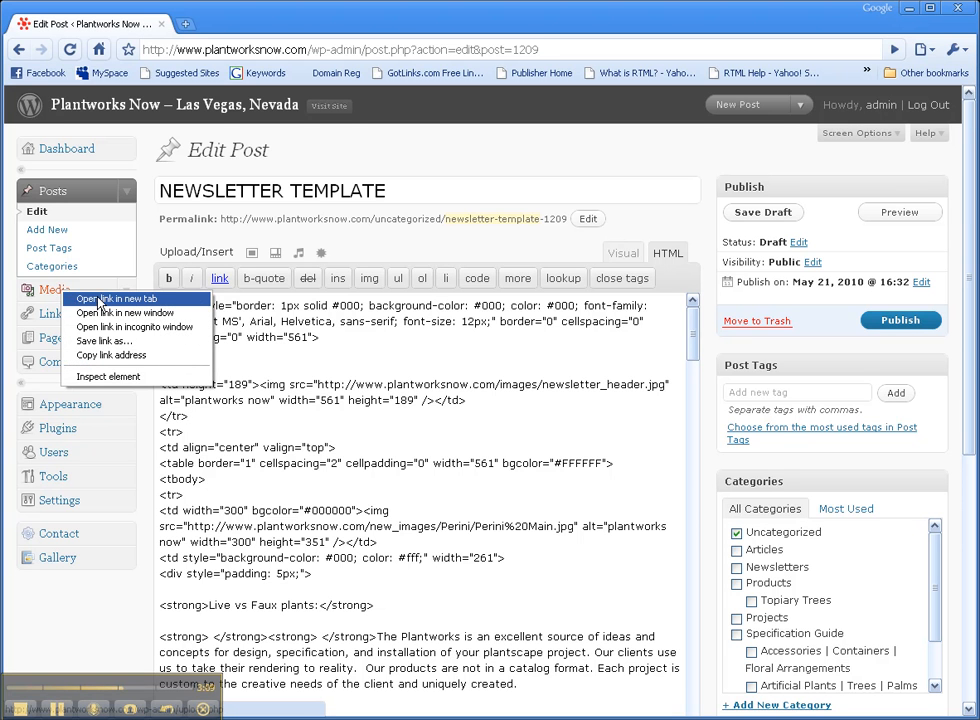
left_click(108, 300)
left_click(192, 24)
left_click(127, 26)
left_click(207, 25)
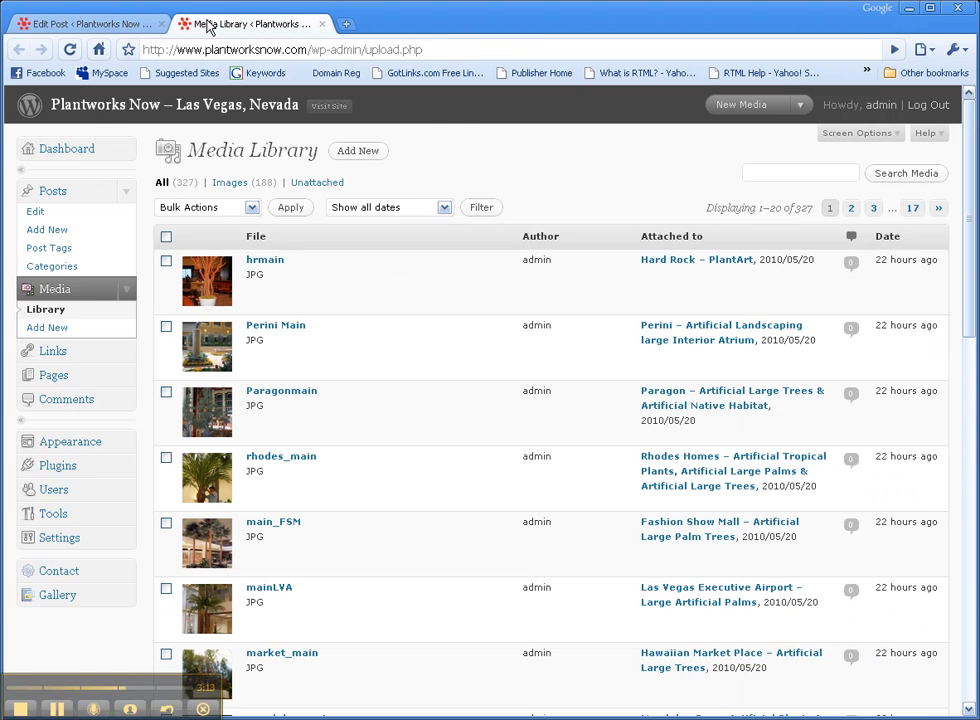
left_click(352, 162)
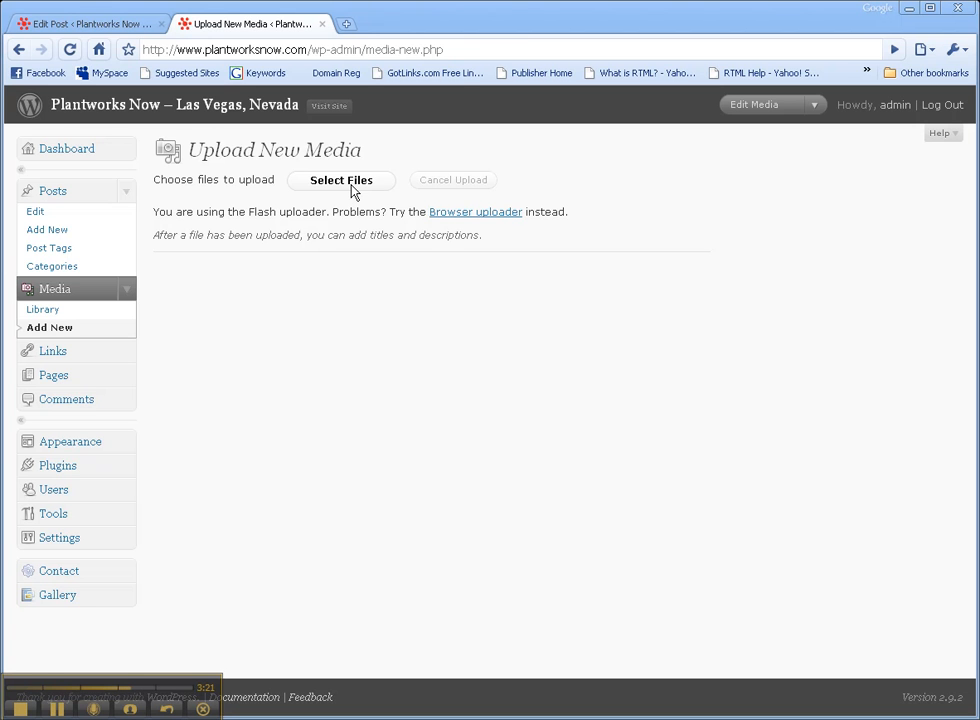
- Upload all seven pictures from the desktop's NEWS-V10 folder, NEWS-V10-1.jpg through NEWS-V10-6.jpg and NEWS-V10-main.jpg
left_click(352, 191)
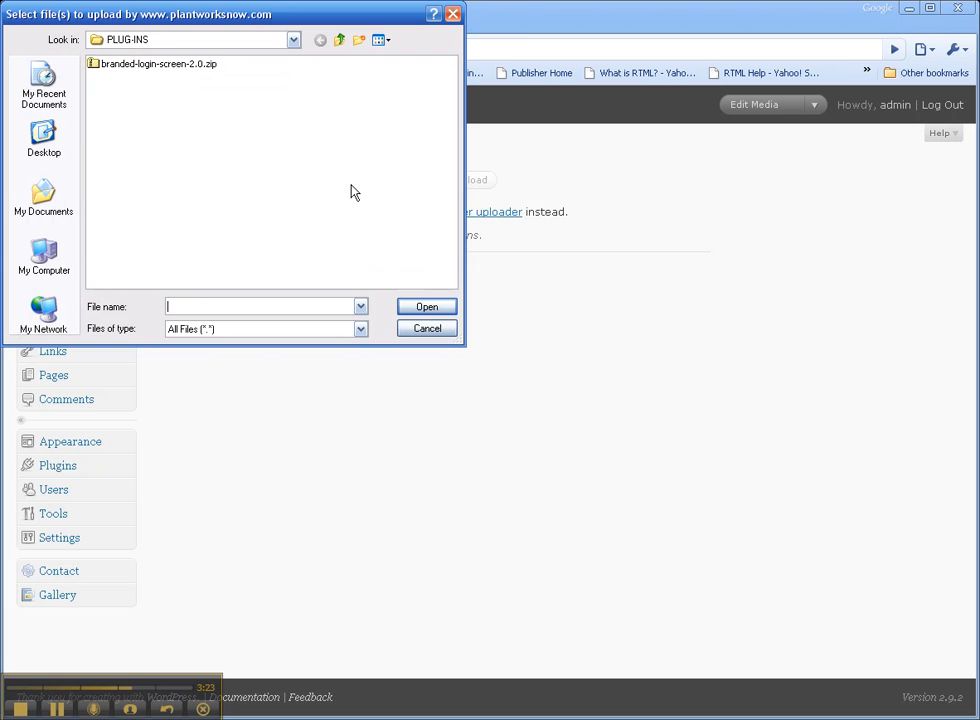
left_click(57, 142)
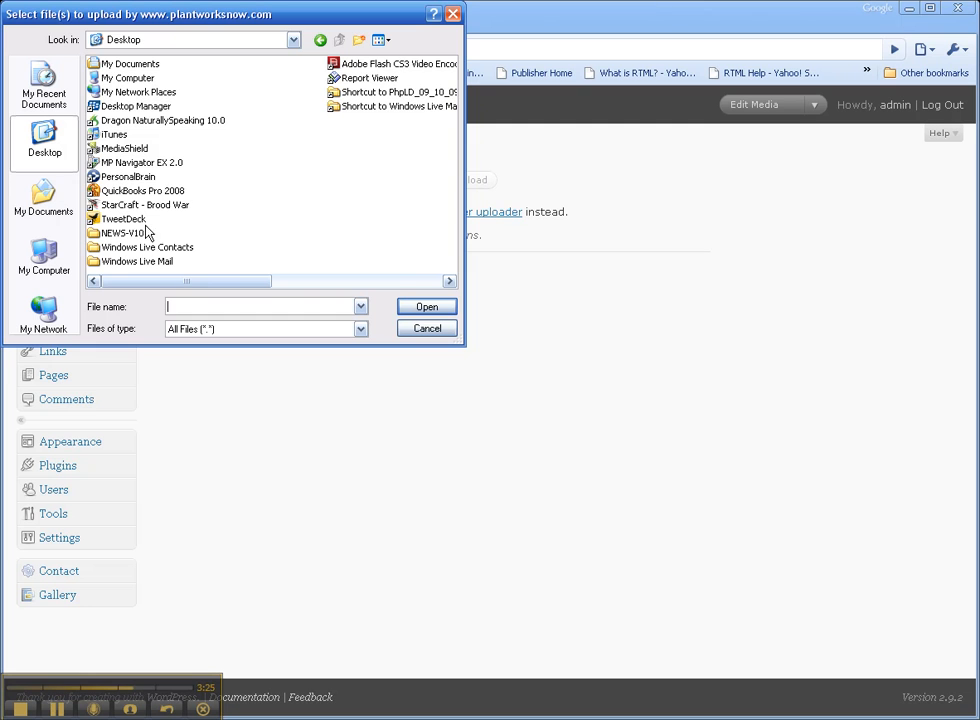
double_click(137, 237)
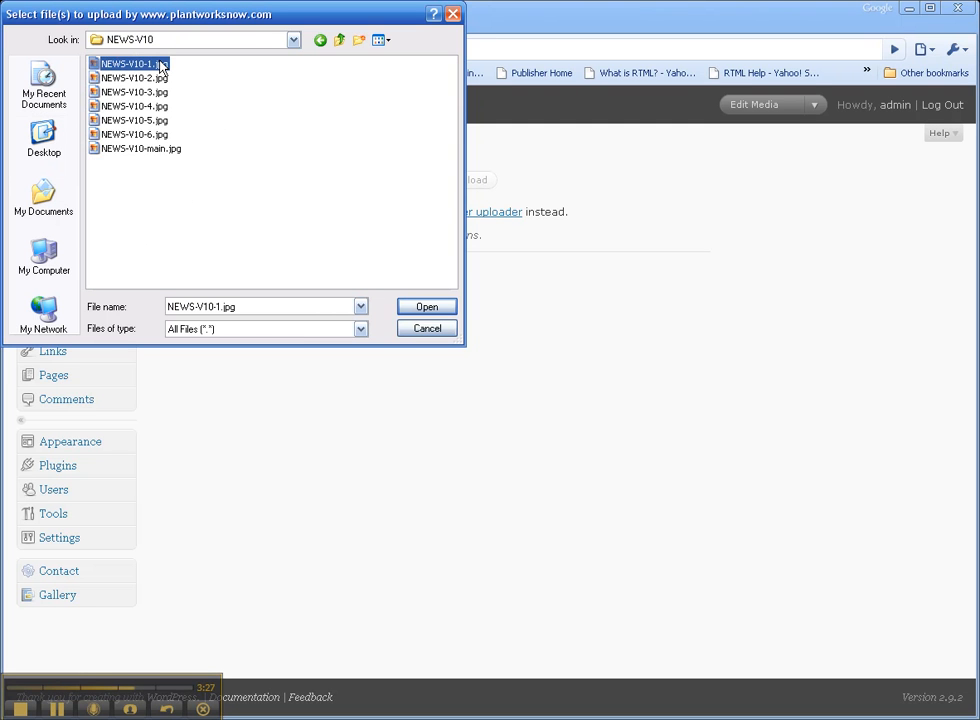
left_click(160, 147, "shift")
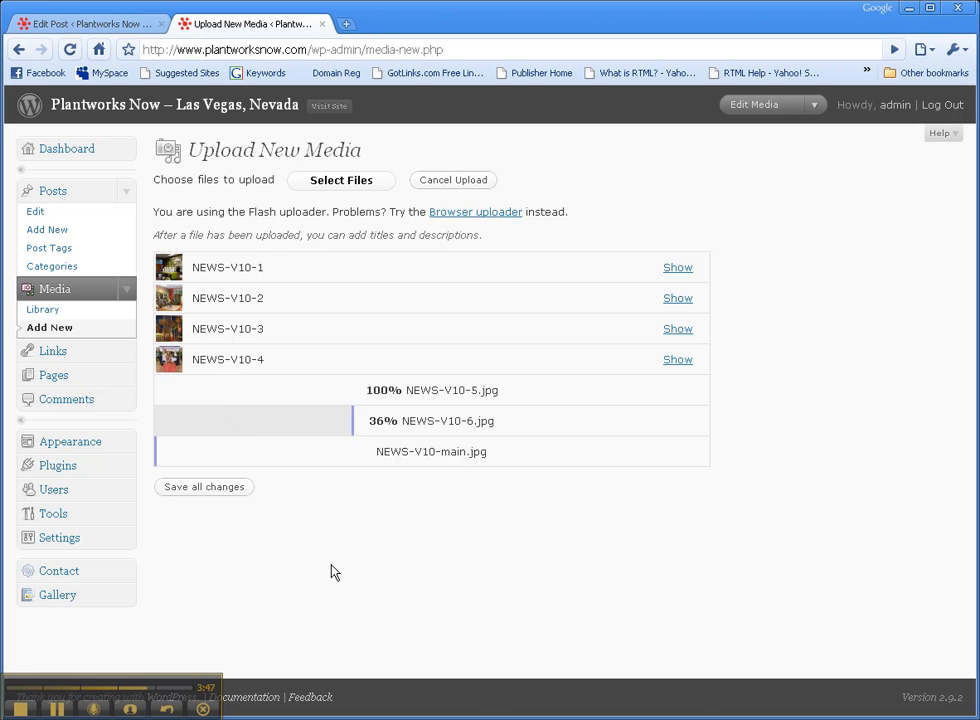
- Switch to Dreamweaver and copy the newsletter's code from the outer opening table tag through its closing tag, excluding the body and html tags
left_click(512, 718)
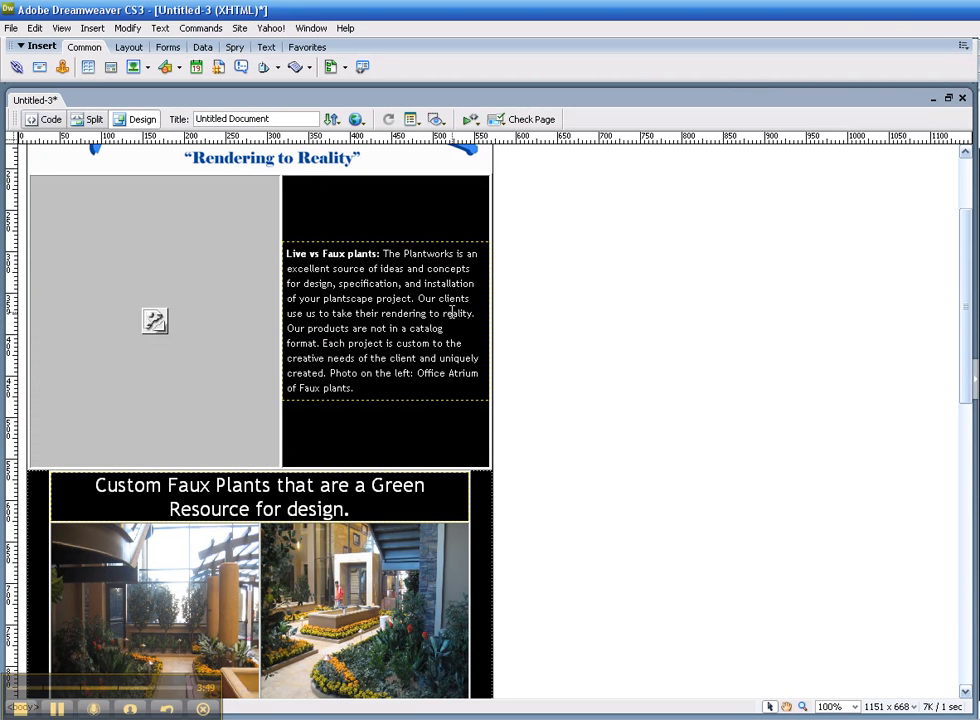
scroll(516, 276, "down", 10)
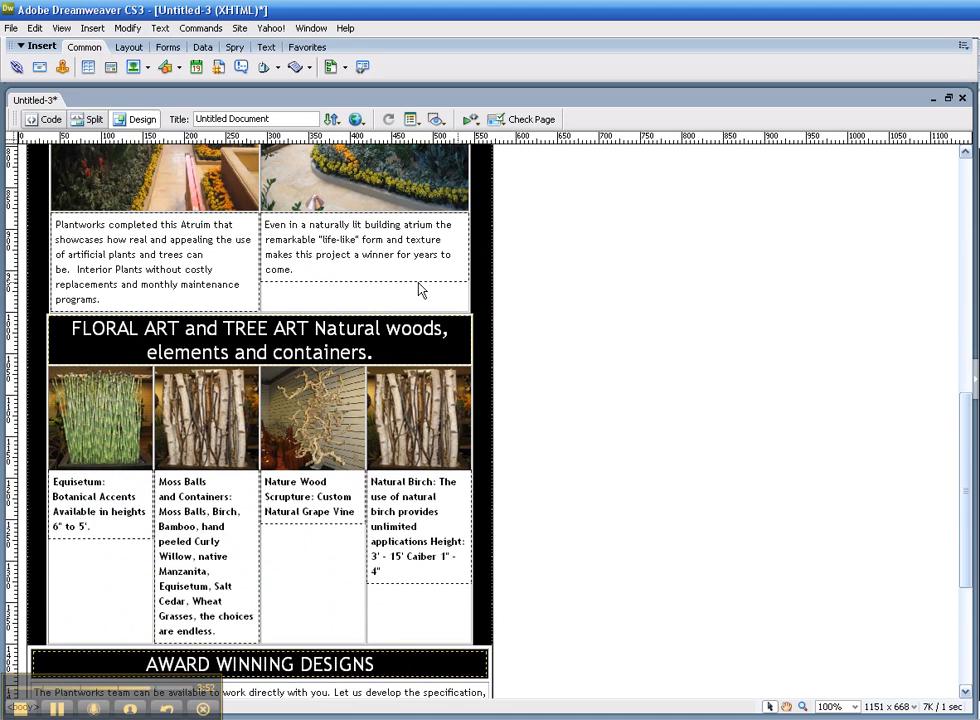
left_click(50, 120)
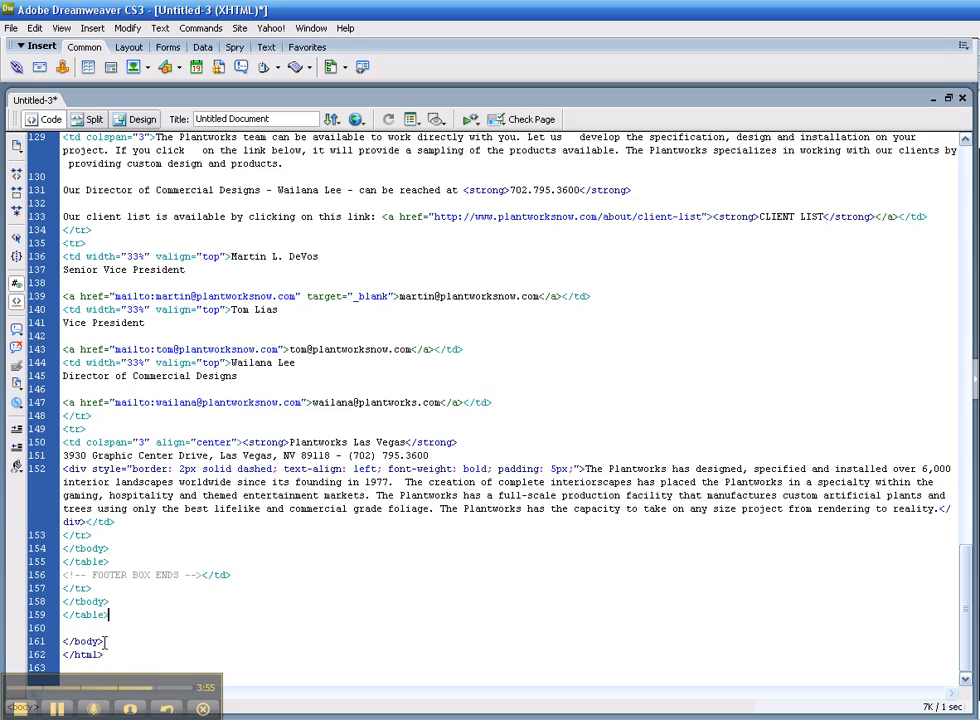
scroll(112, 604, "up", 20)
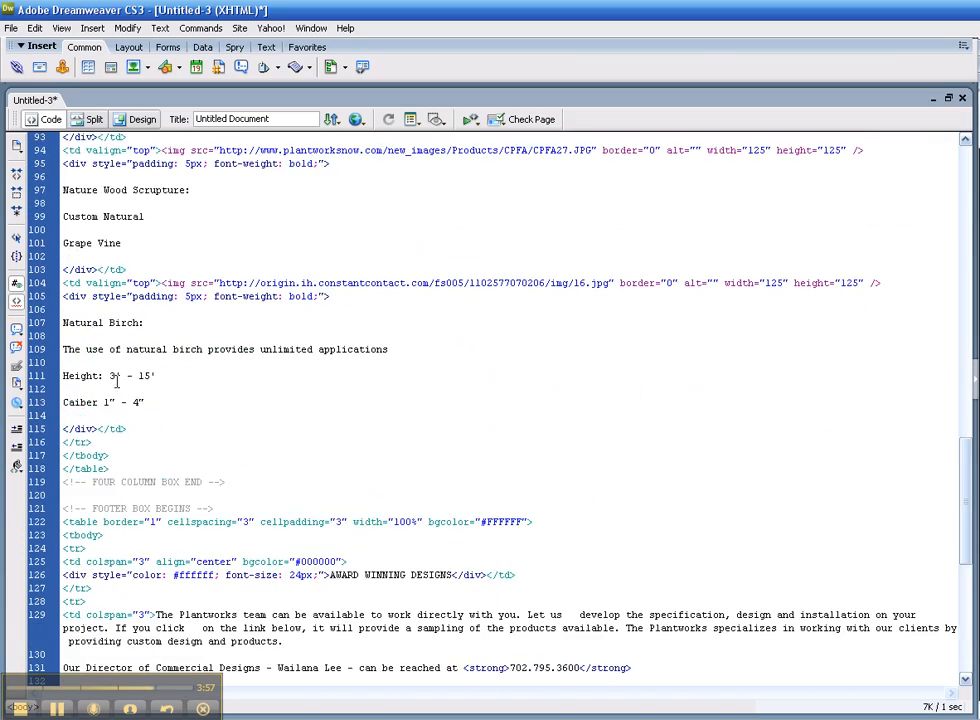
scroll(112, 378, "up", 6)
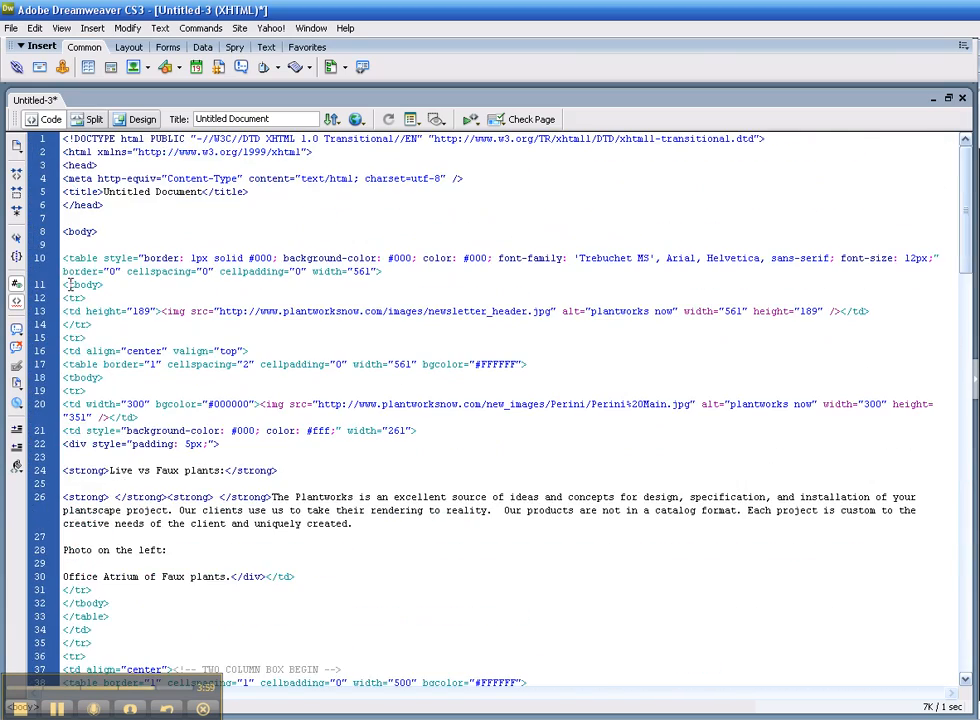
left_click_drag(64, 258, 300, 700)
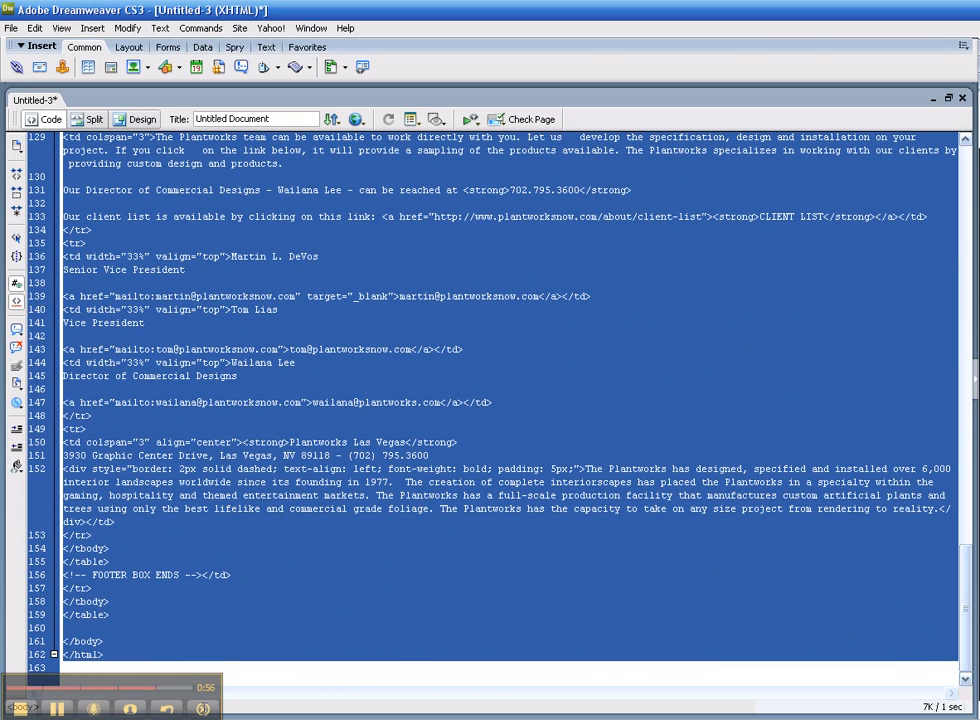
left_click_drag(173, 665, 110, 615)
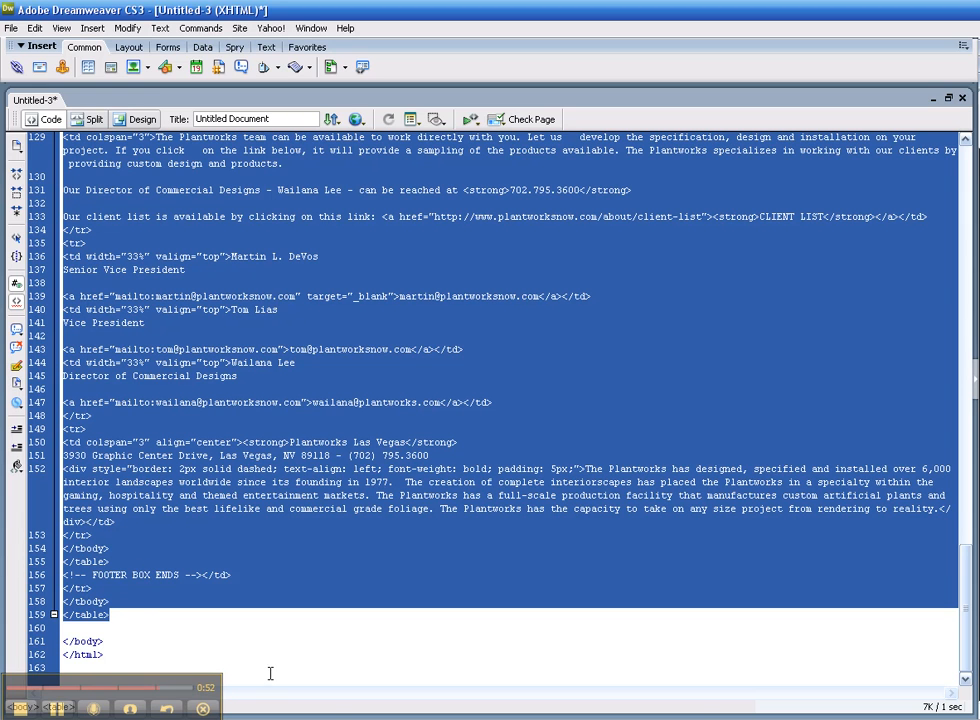
- Switch back to WordPress in Chrome and open a blank new post in a separate browser tab
key("alt+Tab")
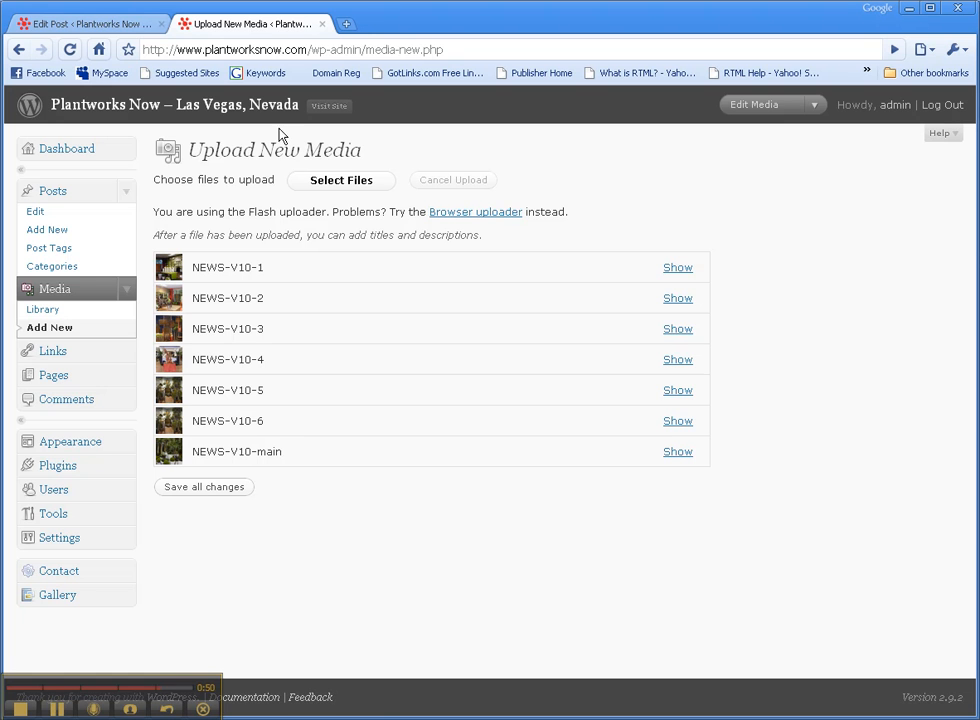
left_click(90, 24)
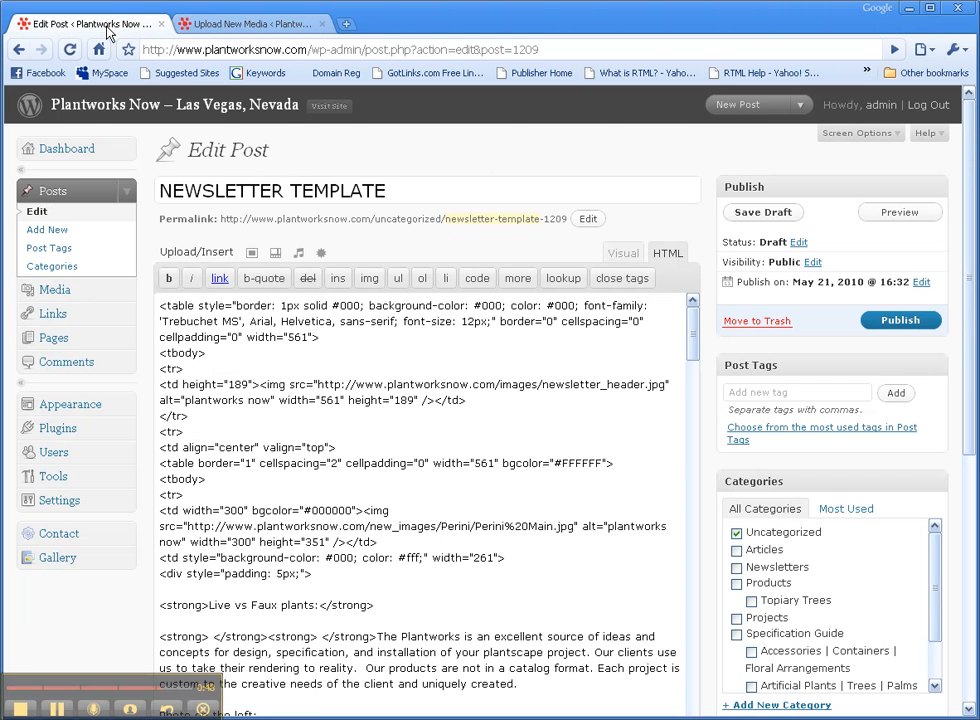
right_click(735, 110)
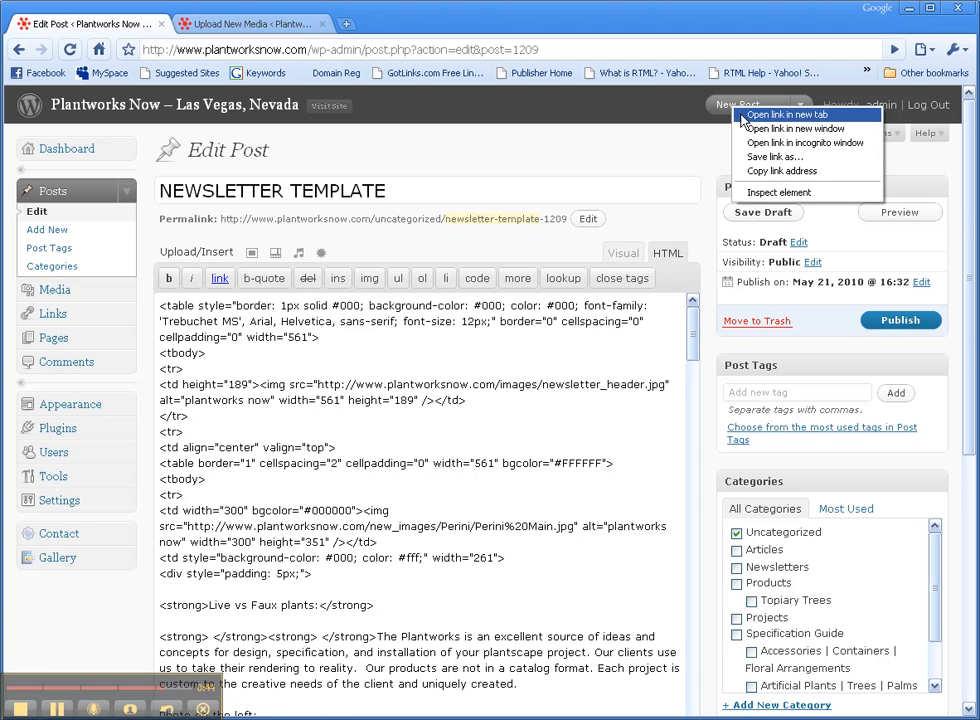
left_click(745, 116)
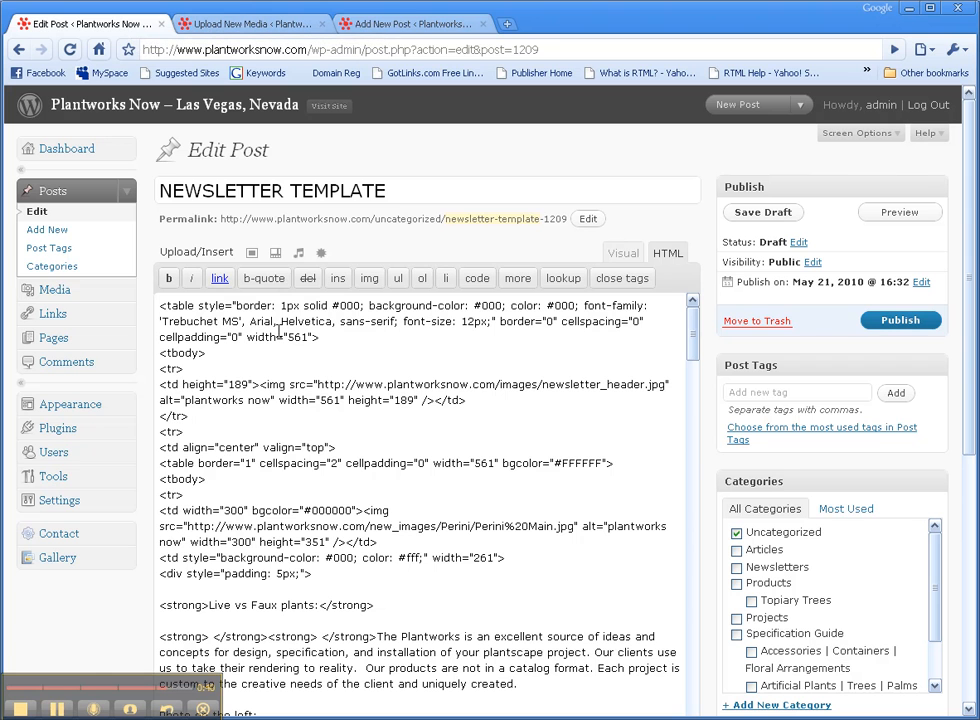
left_click(360, 25)
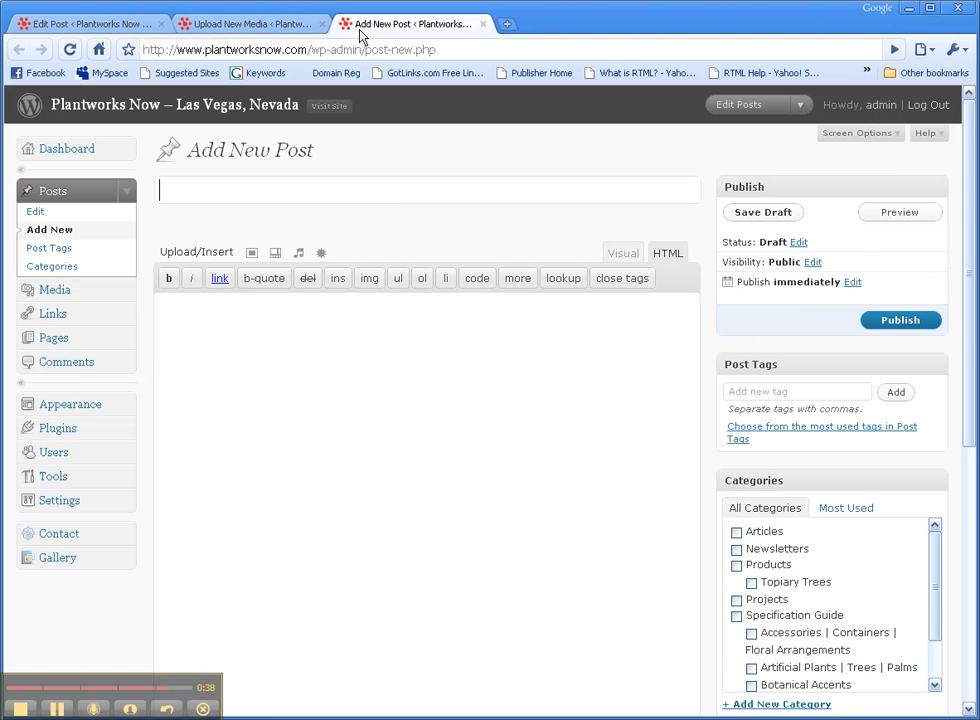
- Paste the copied newsletter code into the new post's body as HTML and review the layout in the visual editor
left_click(641, 254)
left_click(668, 256)
key("ctrl+v")
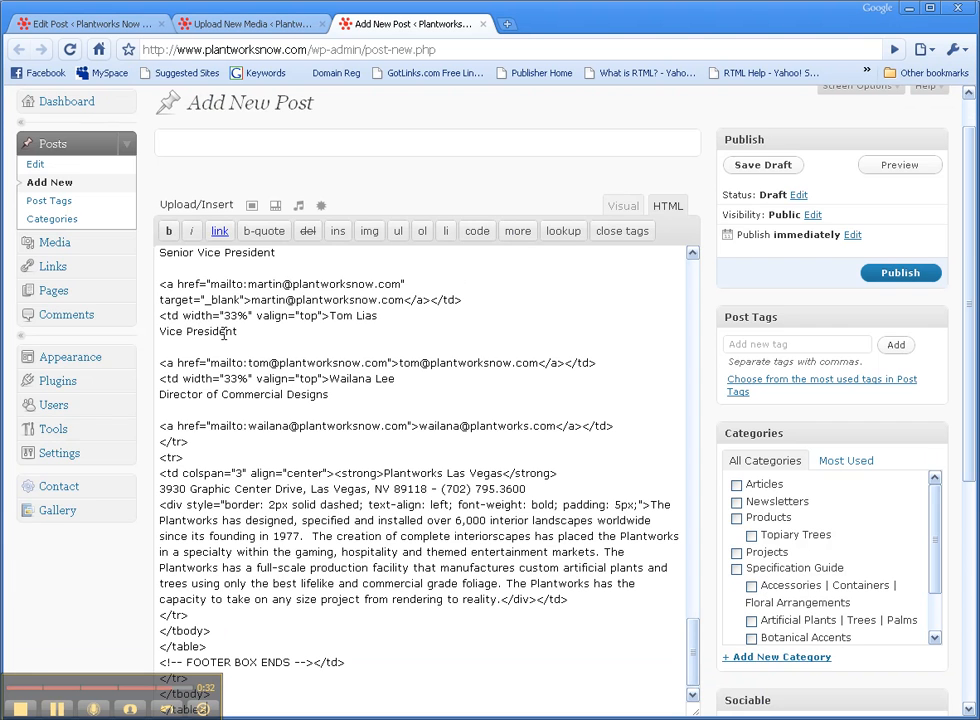
left_click(630, 207)
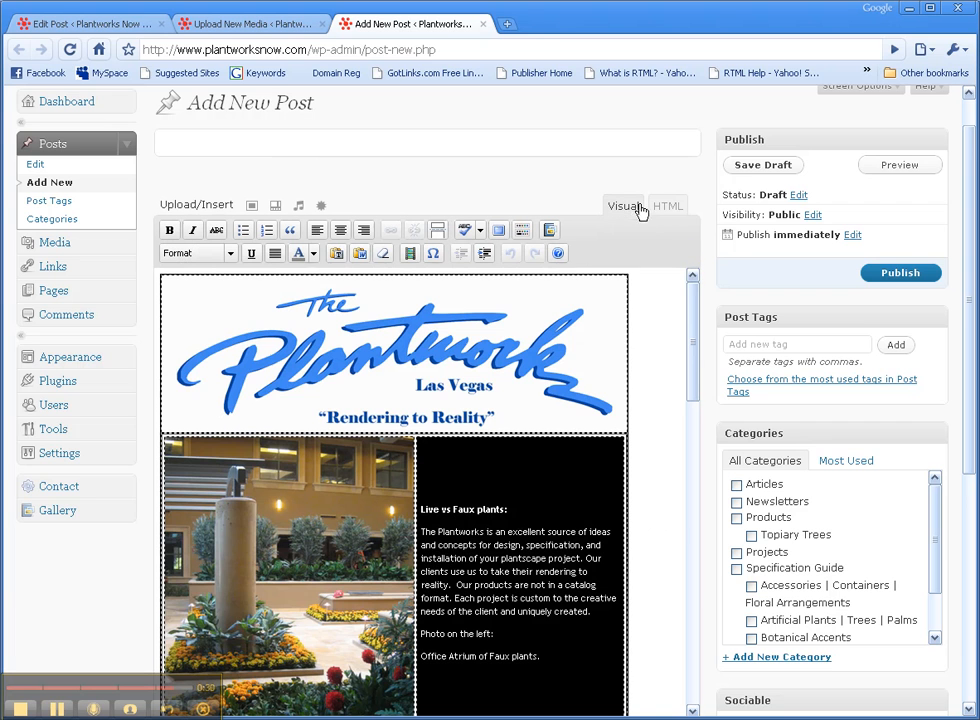
scroll(646, 332, "down", 5)
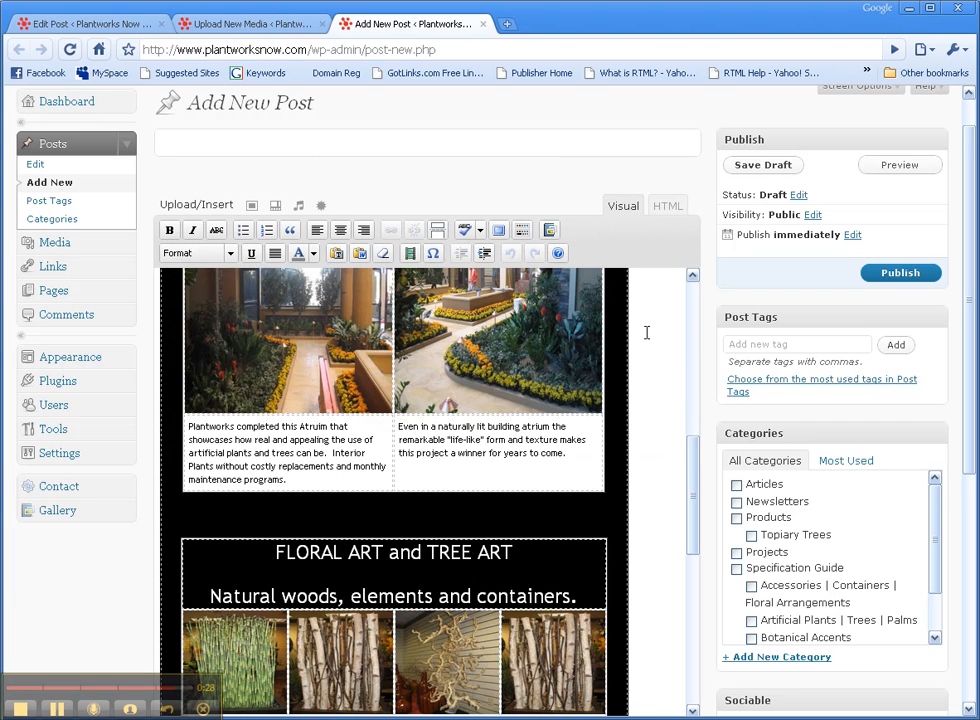
scroll(647, 333, "up", 6)
scroll(647, 333, "down", 11)
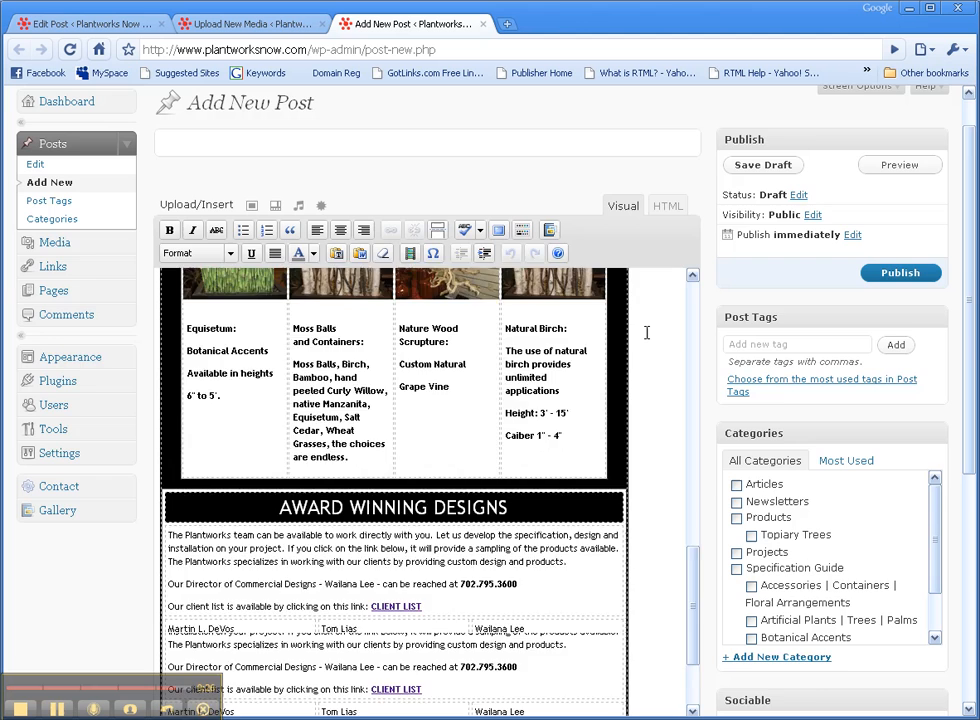
scroll(647, 333, "up", 4)
scroll(646, 332, "up", 8)
- Title the new post "Newsletter Volume 10" and look over the main photo section of the newsletter
left_click(434, 190)
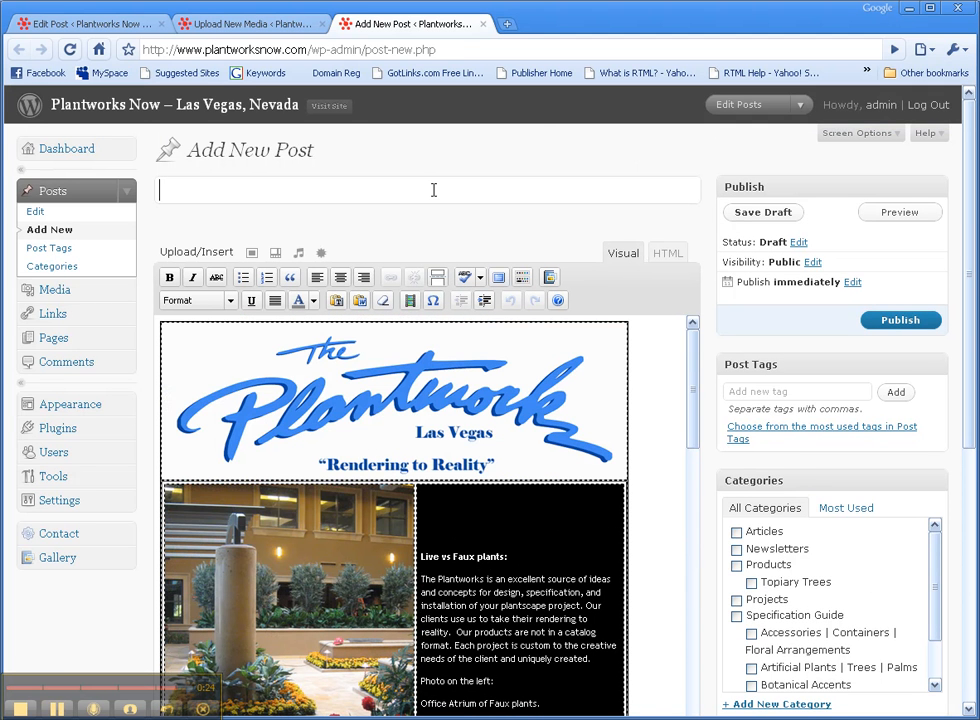
type("Newsletter Volume 10")
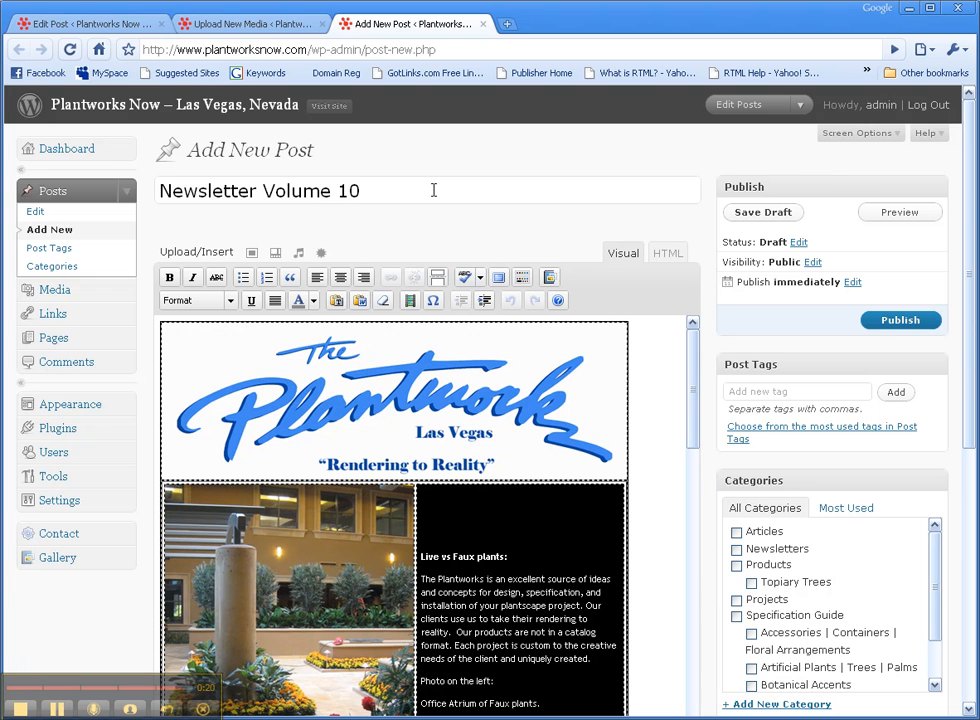
scroll(713, 363, "down", 3)
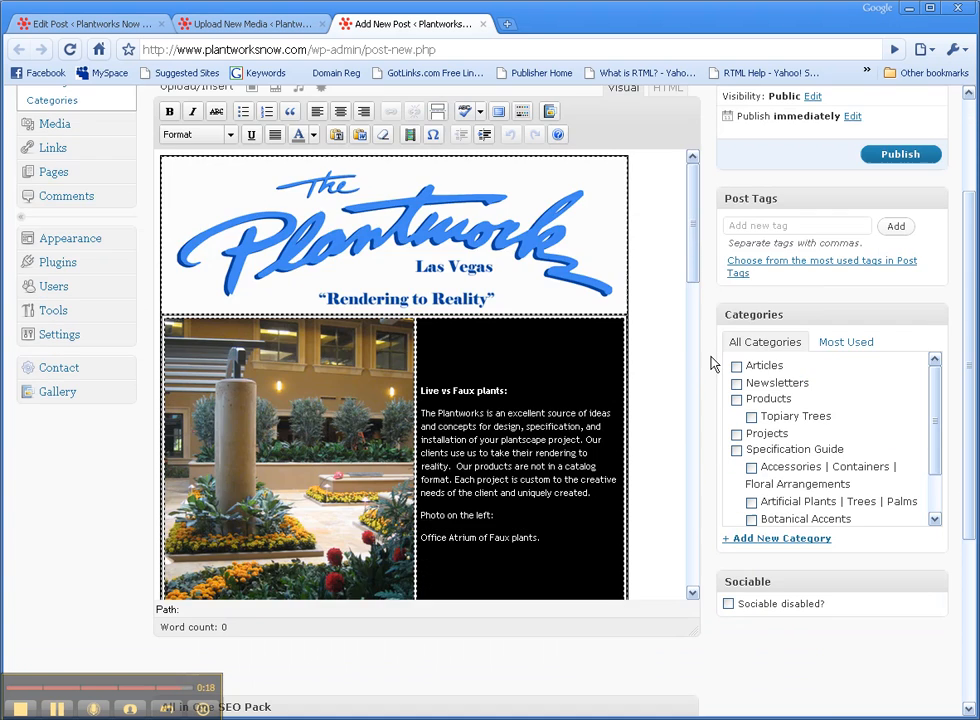
left_click_drag(700, 271, 697, 330)
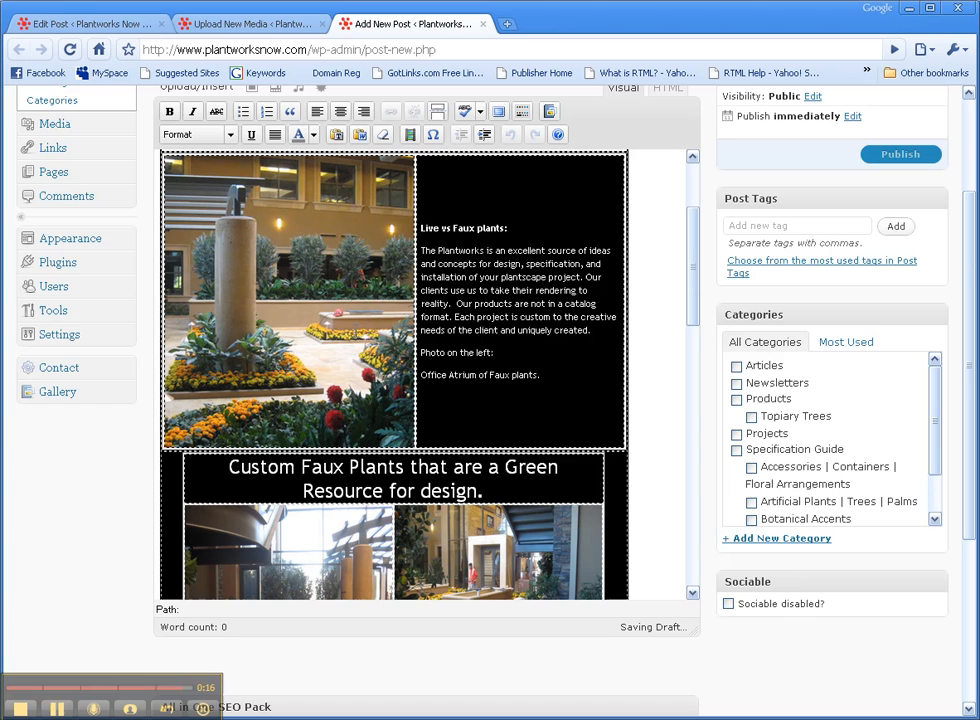
- Return to the Media Library in the upload browser tab and open the NEWS-V10-main picture's edit page with its file URL
left_click(254, 27)
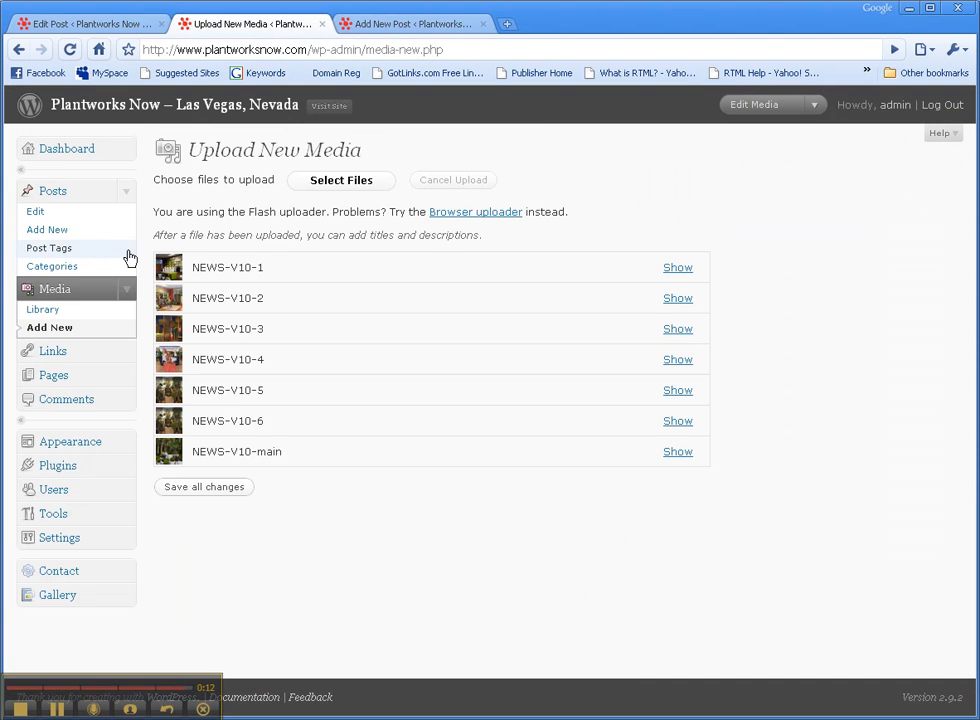
left_click(59, 296)
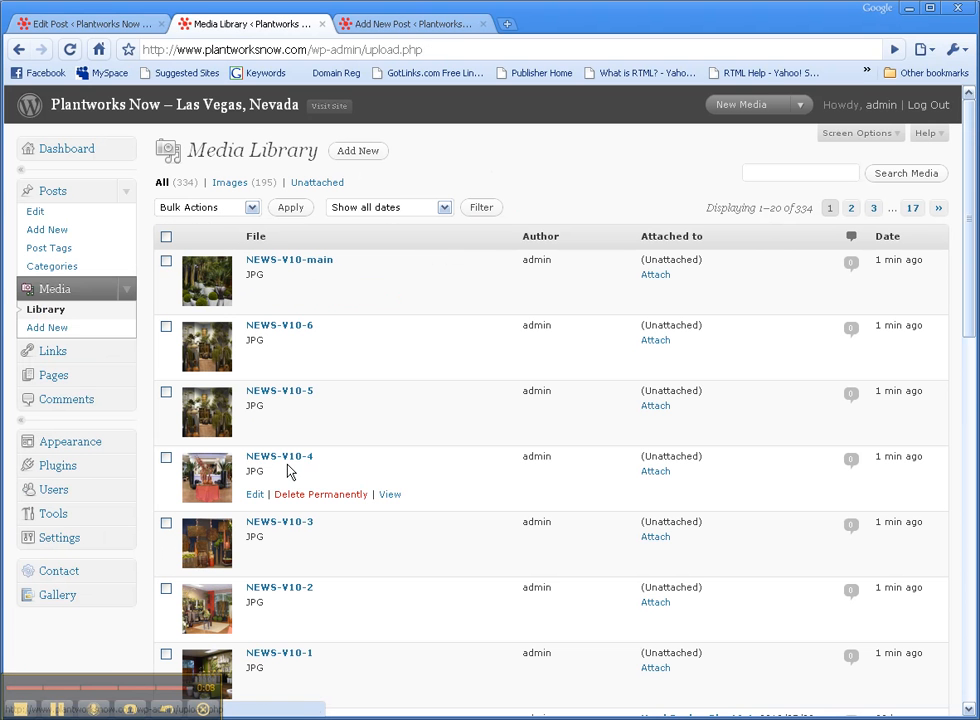
left_click(308, 264)
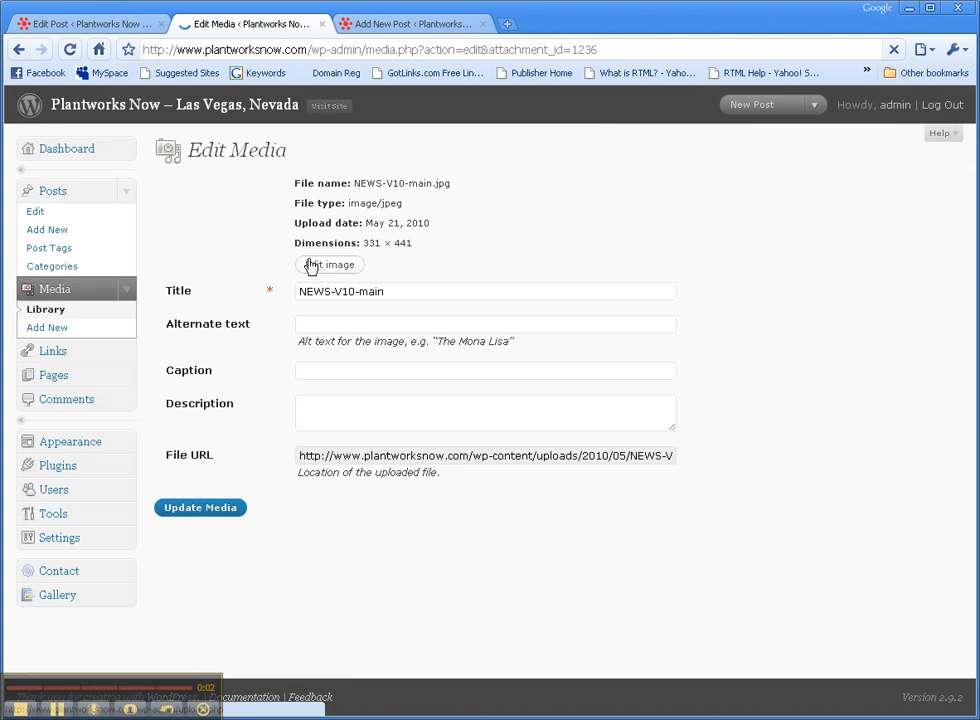